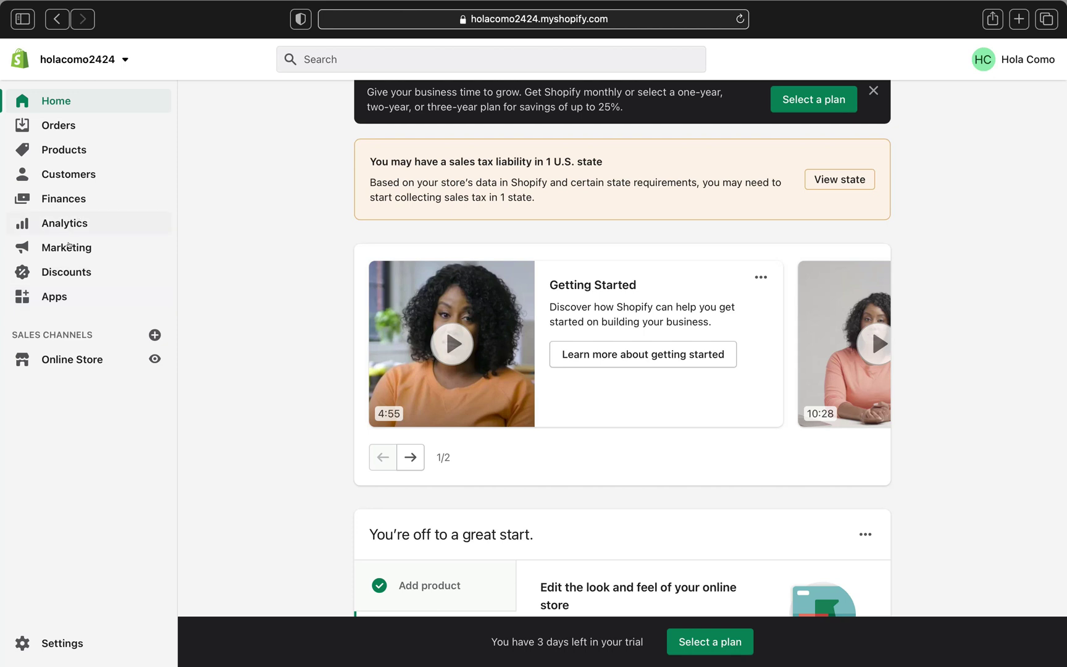
From the installed apps page, search the Shopify App Store for 'instagram feed' apps.
{"action": "left_click", "coordinate": [55, 297]}
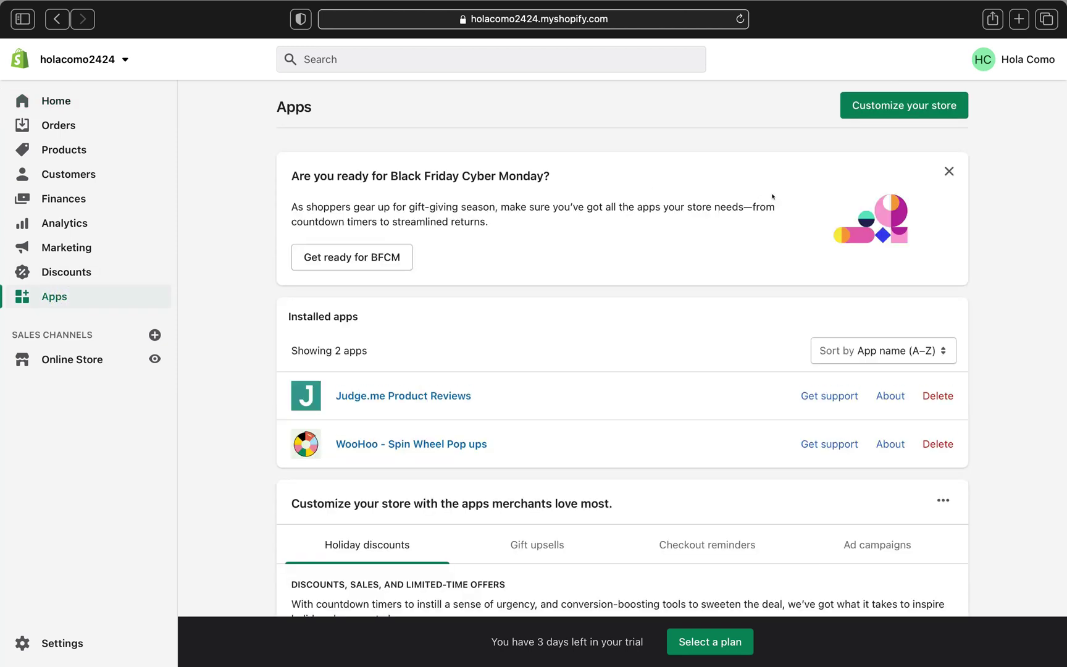
{"action": "left_click", "coordinate": [900, 104]}
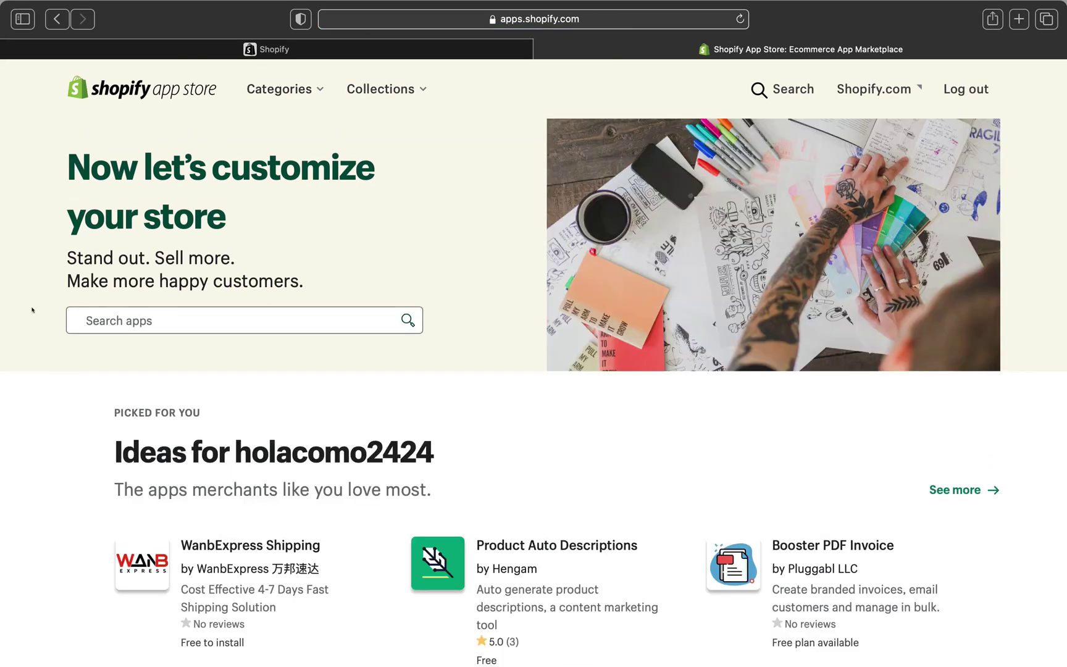
{"action": "left_click", "coordinate": [114, 312]}
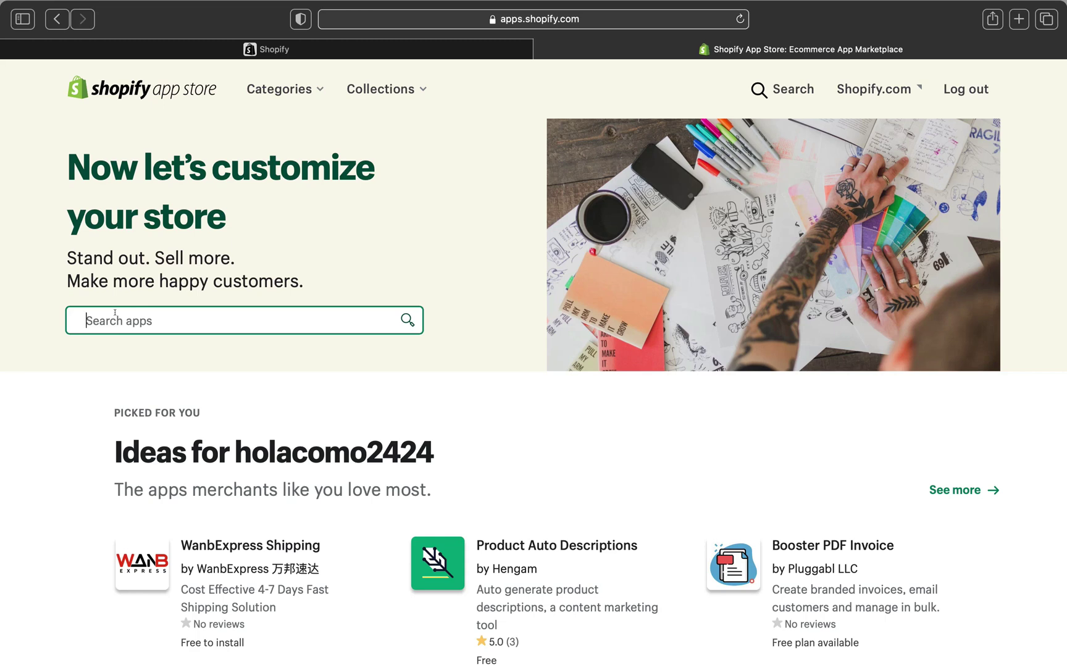
{"action": "type", "text": "insta"}
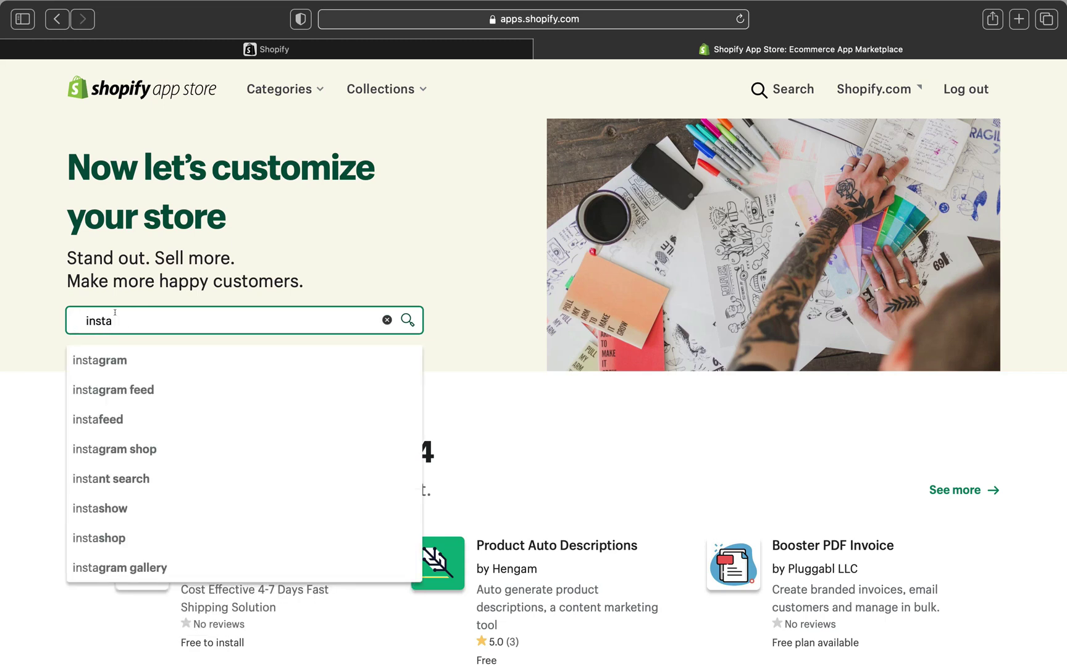
{"action": "left_click", "coordinate": [87, 387]}
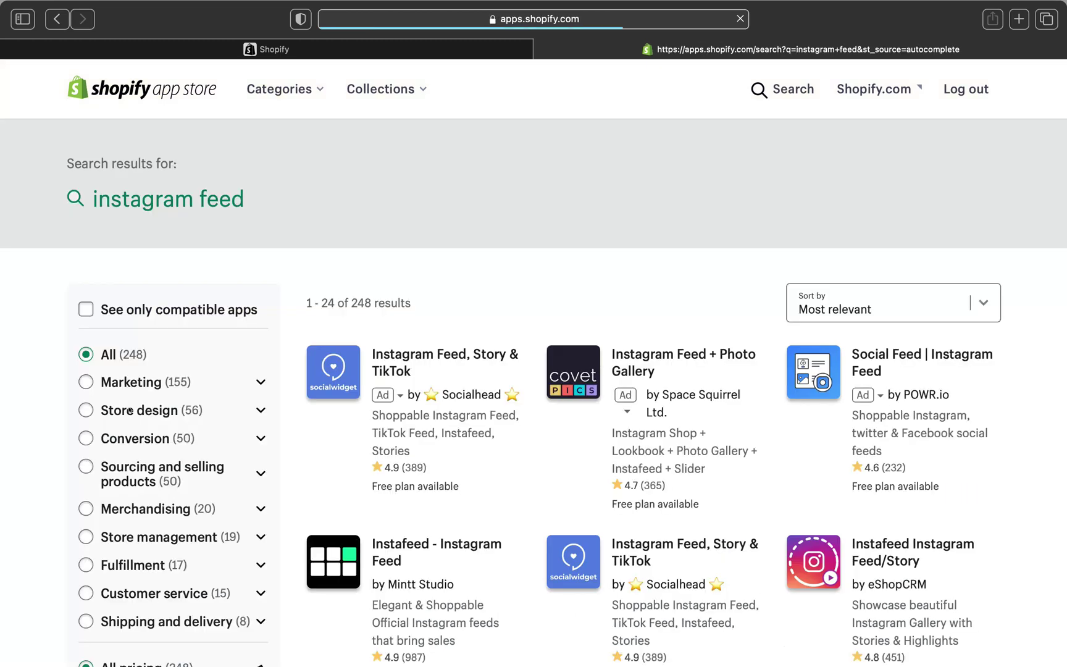
Browse the 248 'instagram feed' results, including Instafeed - Instagram Feed.
{"action": "scroll", "coordinate": [422, 458], "scroll_direction": "down", "scroll_amount": 3}
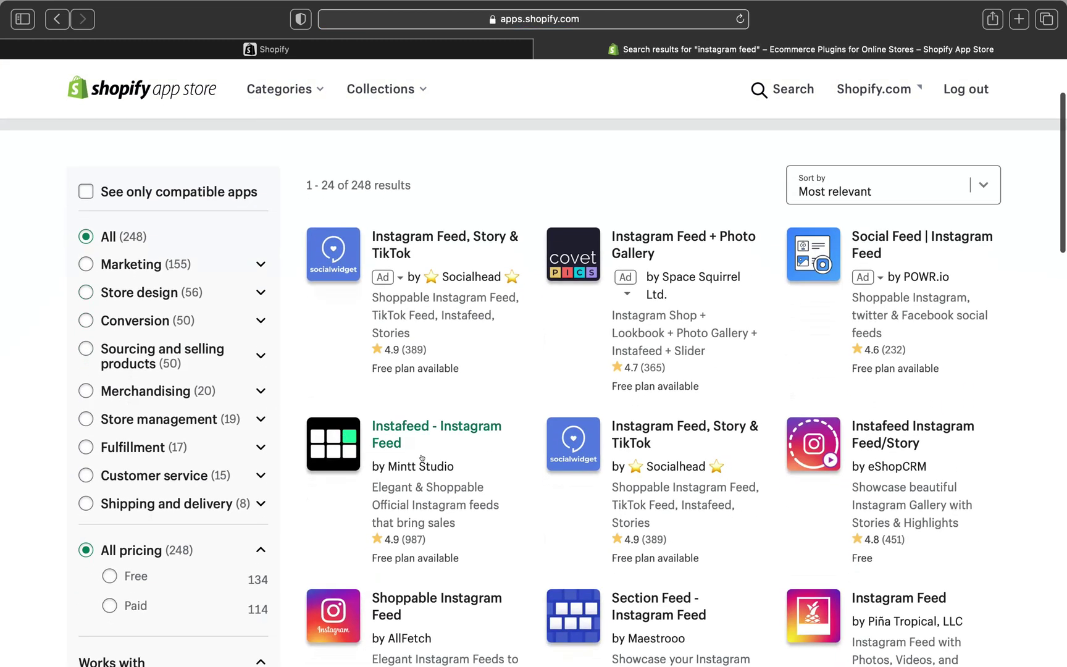
{"action": "scroll", "coordinate": [422, 457], "scroll_direction": "down", "scroll_amount": 4}
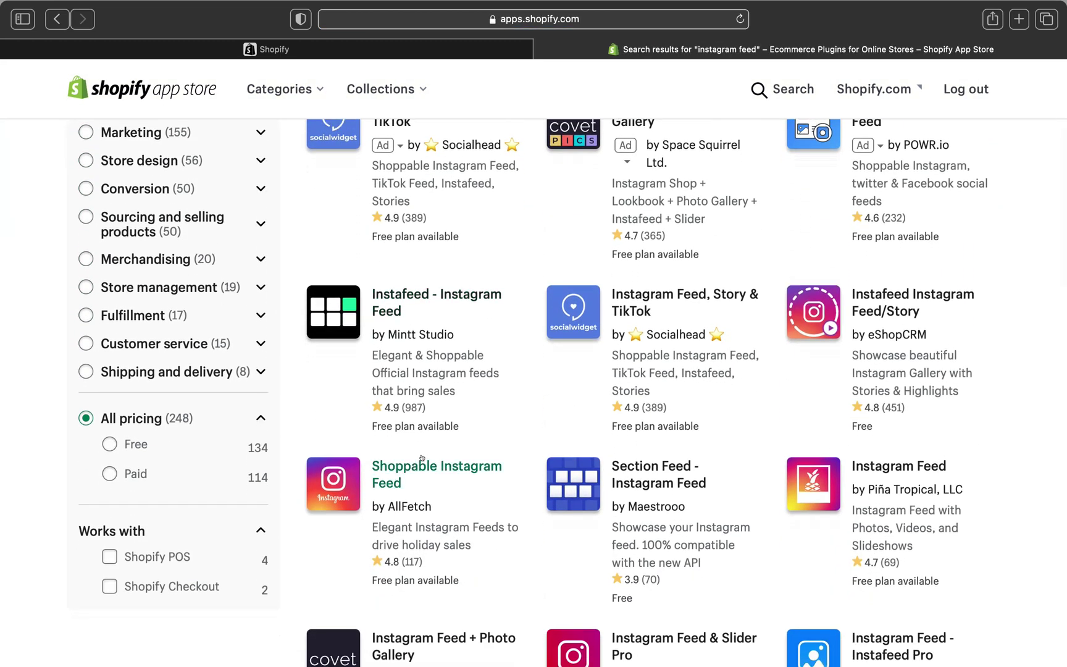
{"action": "scroll", "coordinate": [421, 457], "scroll_direction": "up", "scroll_amount": 3}
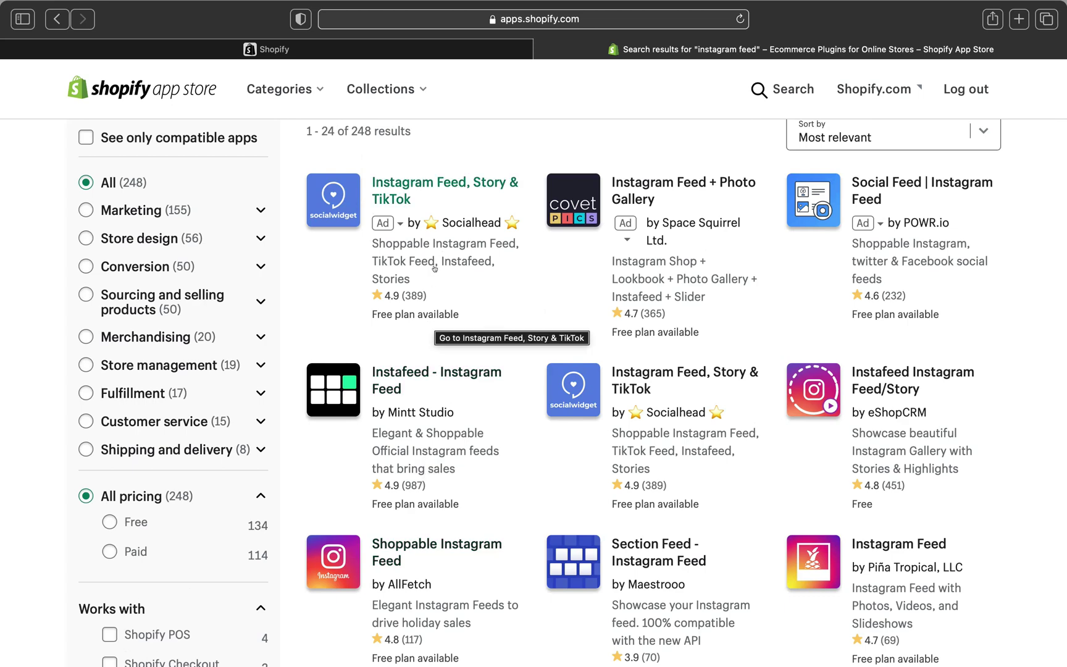
{"action": "scroll", "coordinate": [617, 445], "scroll_direction": "down", "scroll_amount": 3}
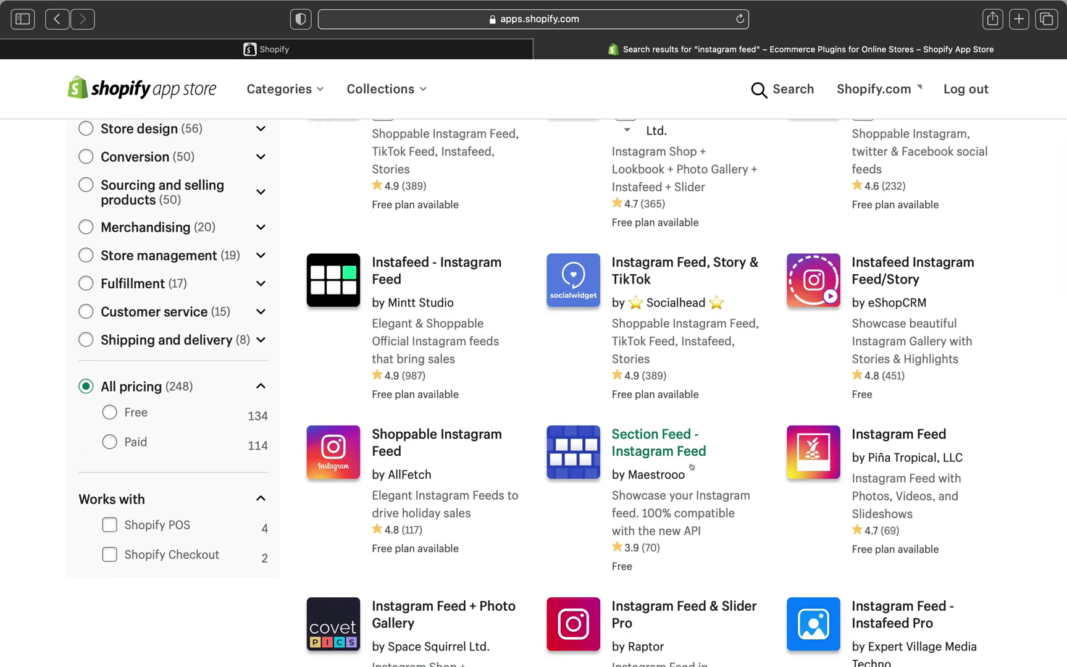
{"action": "scroll", "coordinate": [548, 501], "scroll_direction": "down", "scroll_amount": 4}
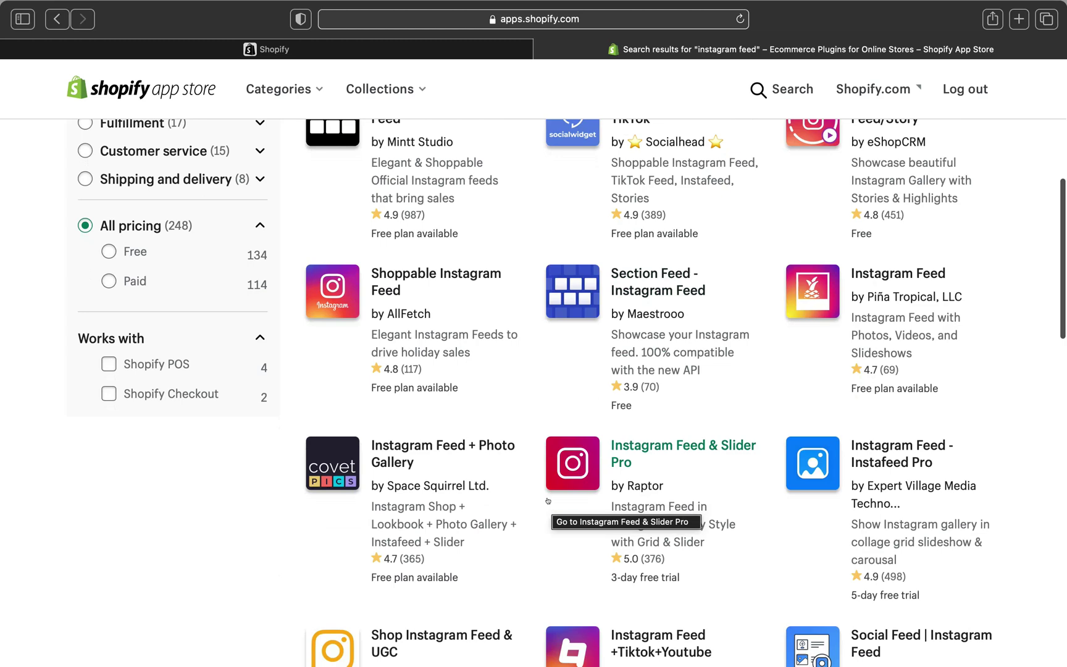
{"action": "scroll", "coordinate": [547, 501], "scroll_direction": "down", "scroll_amount": 3}
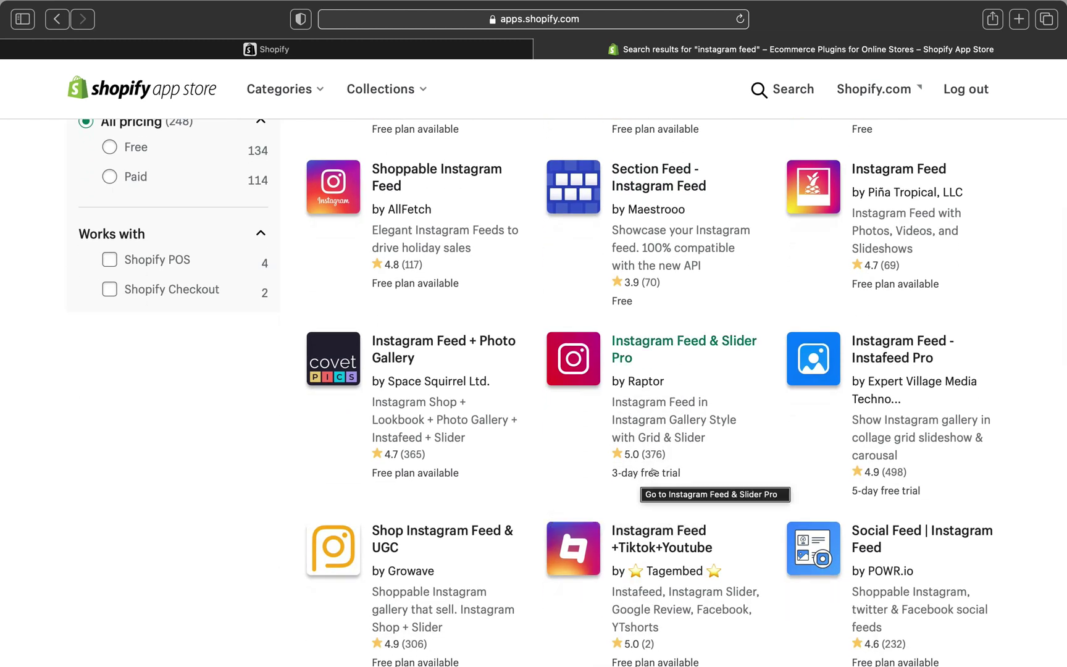
{"action": "scroll", "coordinate": [662, 432], "scroll_direction": "up", "scroll_amount": 2}
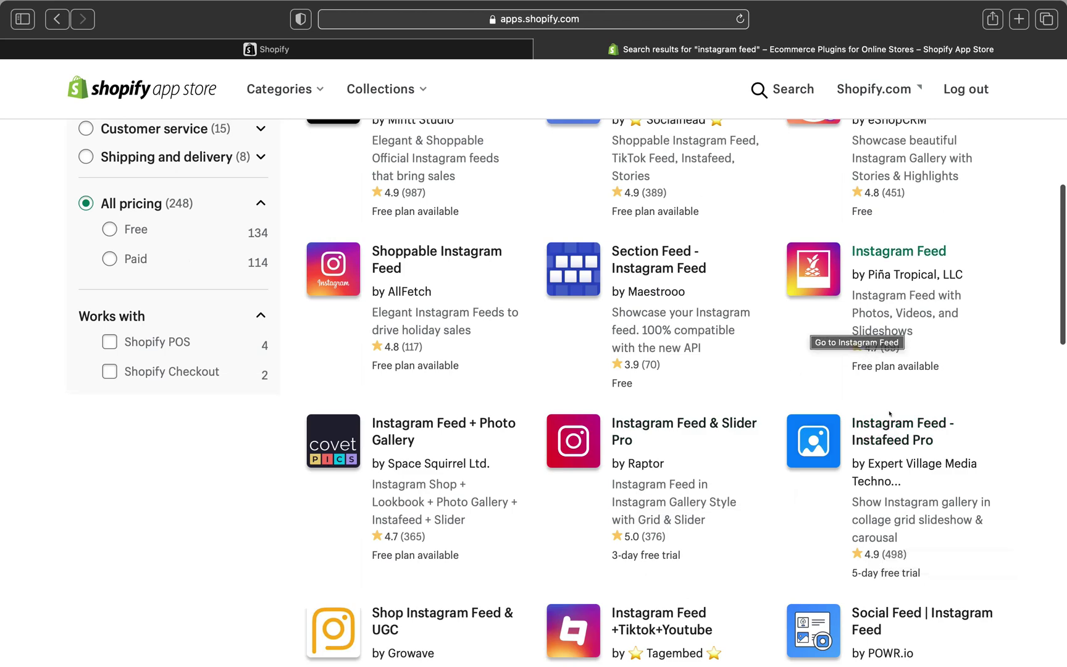
{"action": "scroll", "coordinate": [863, 383], "scroll_direction": "up", "scroll_amount": 2}
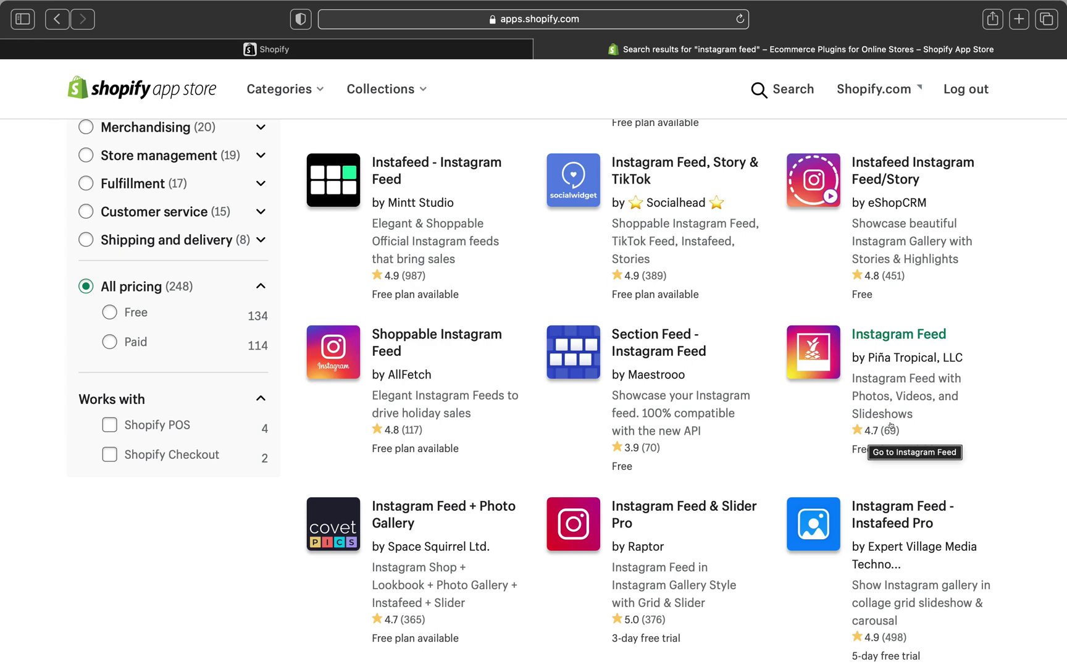
{"action": "scroll", "coordinate": [891, 424], "scroll_direction": "up", "scroll_amount": 3}
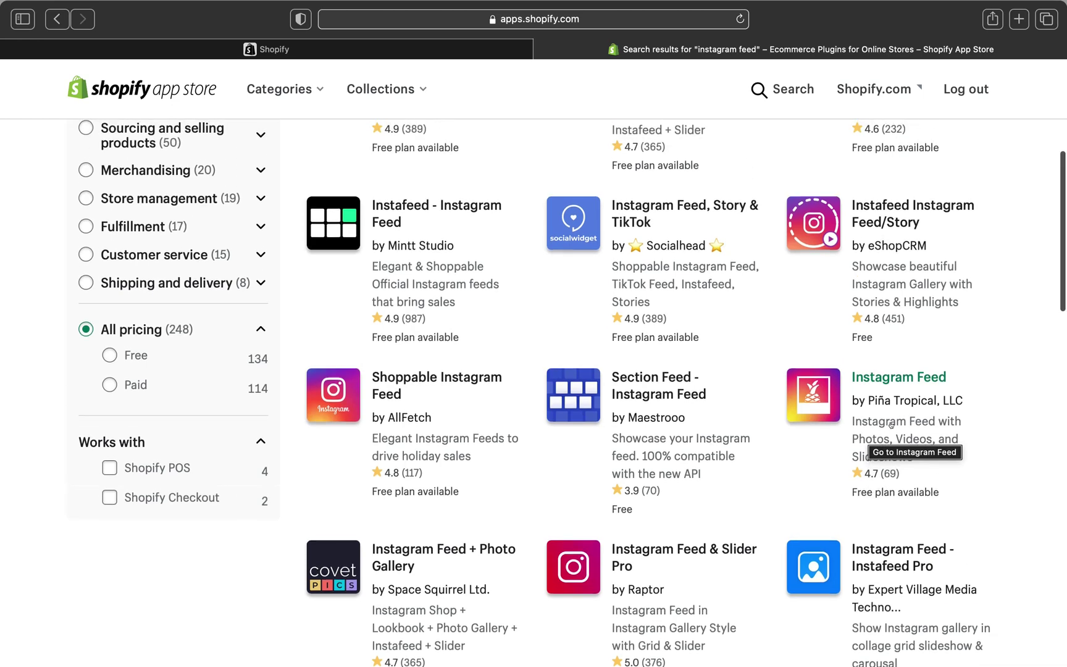
{"action": "scroll", "coordinate": [894, 426], "scroll_direction": "down", "scroll_amount": 1}
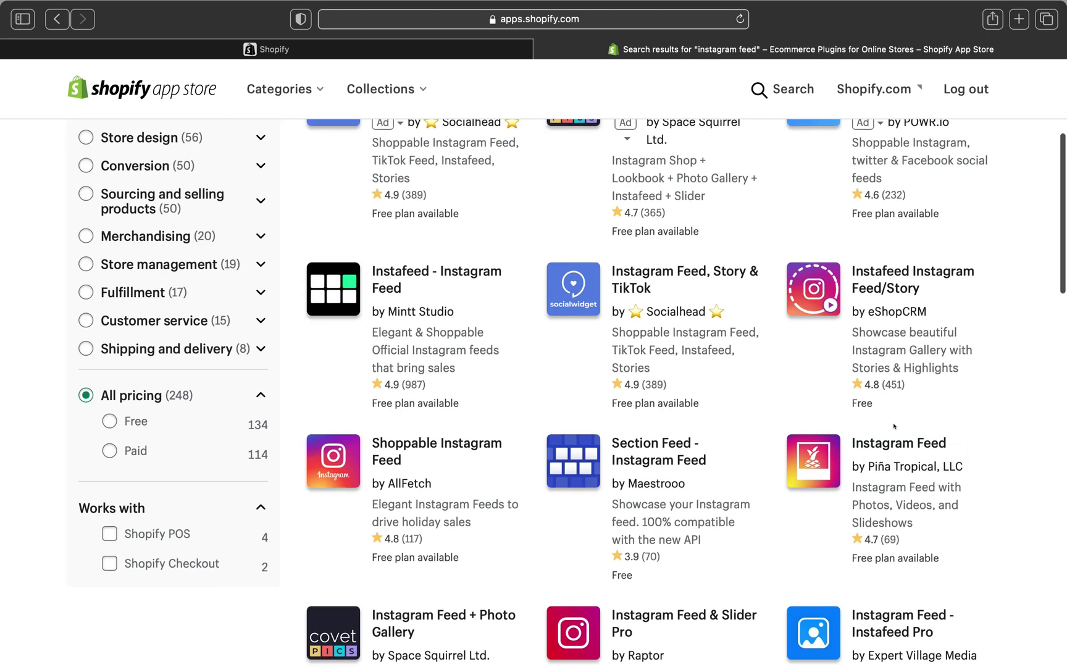
{"action": "scroll", "coordinate": [893, 426], "scroll_direction": "up", "scroll_amount": 3}
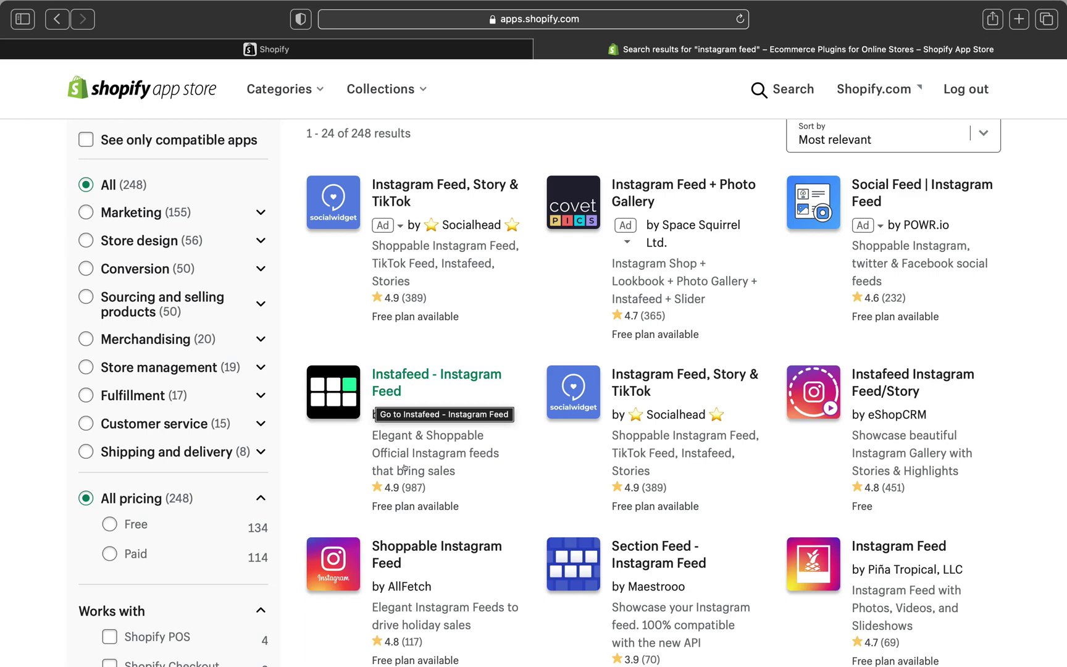
Open the Instafeed - Instagram Feed listing and check its Free, $4.99 and $19.99 monthly plans.
{"action": "left_click", "coordinate": [404, 467]}
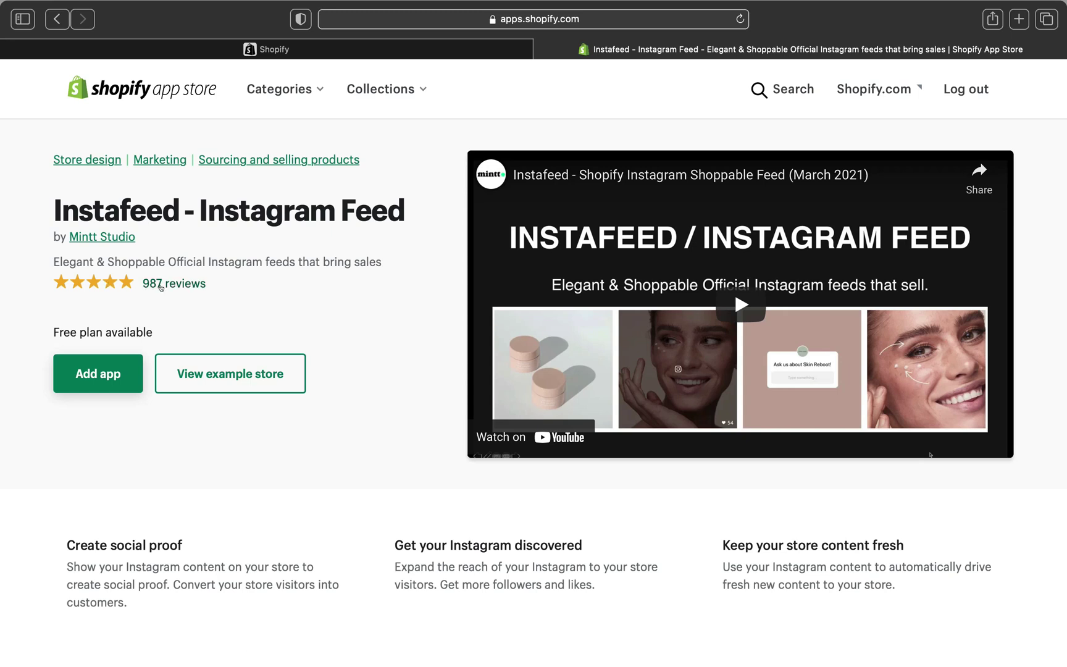
{"action": "scroll", "coordinate": [163, 286], "scroll_direction": "down", "scroll_amount": 1}
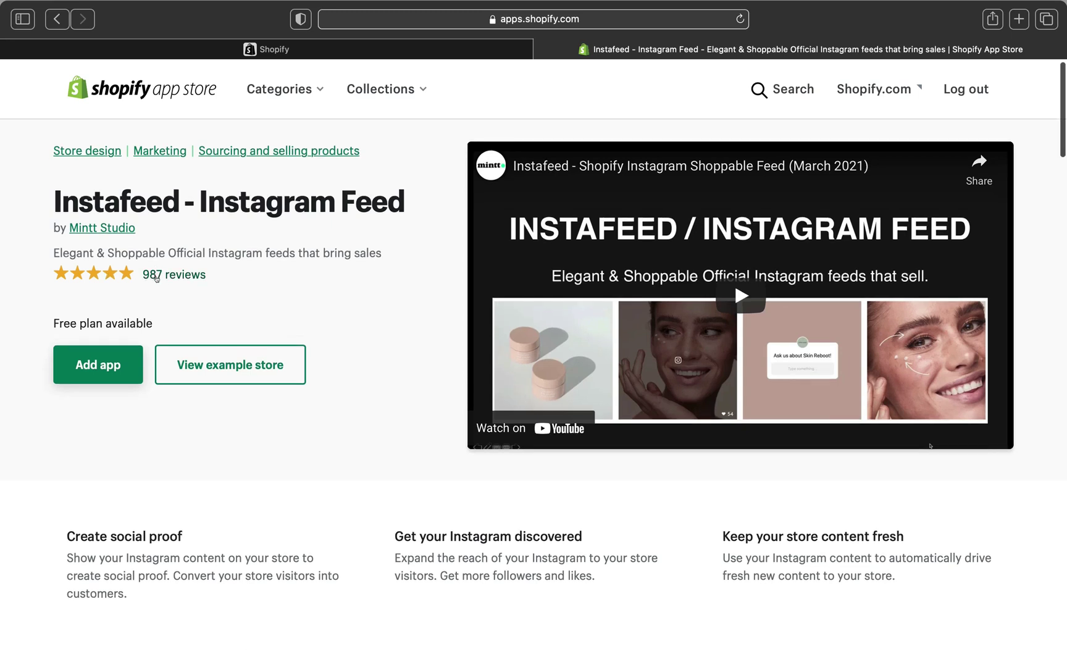
{"action": "scroll", "coordinate": [156, 279], "scroll_direction": "up", "scroll_amount": 1}
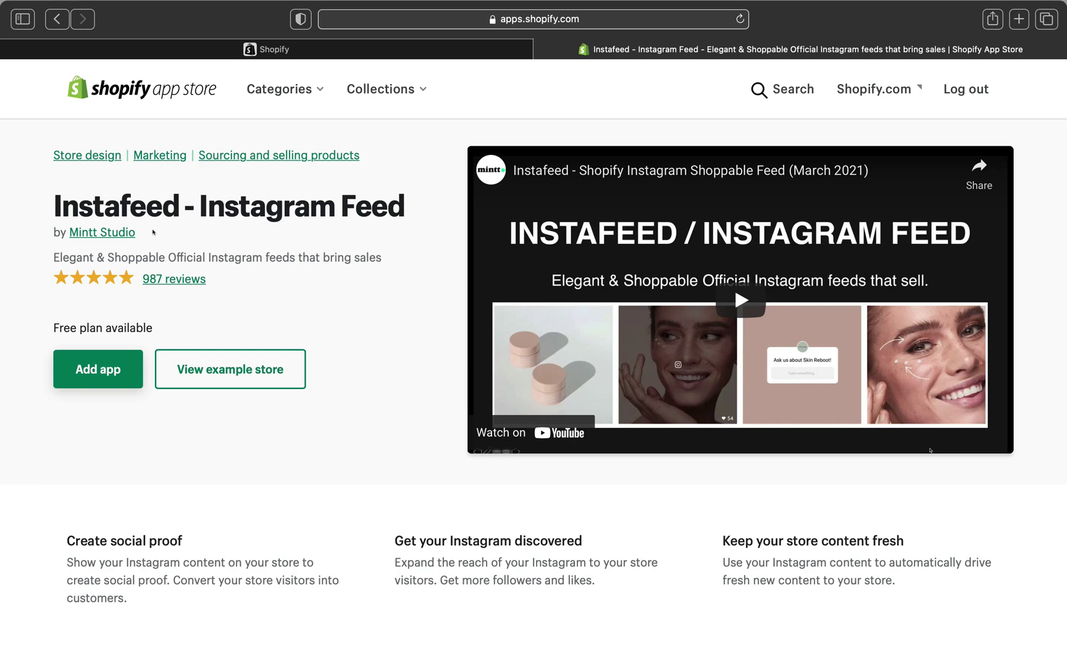
{"action": "scroll", "coordinate": [167, 271], "scroll_direction": "down", "scroll_amount": 10}
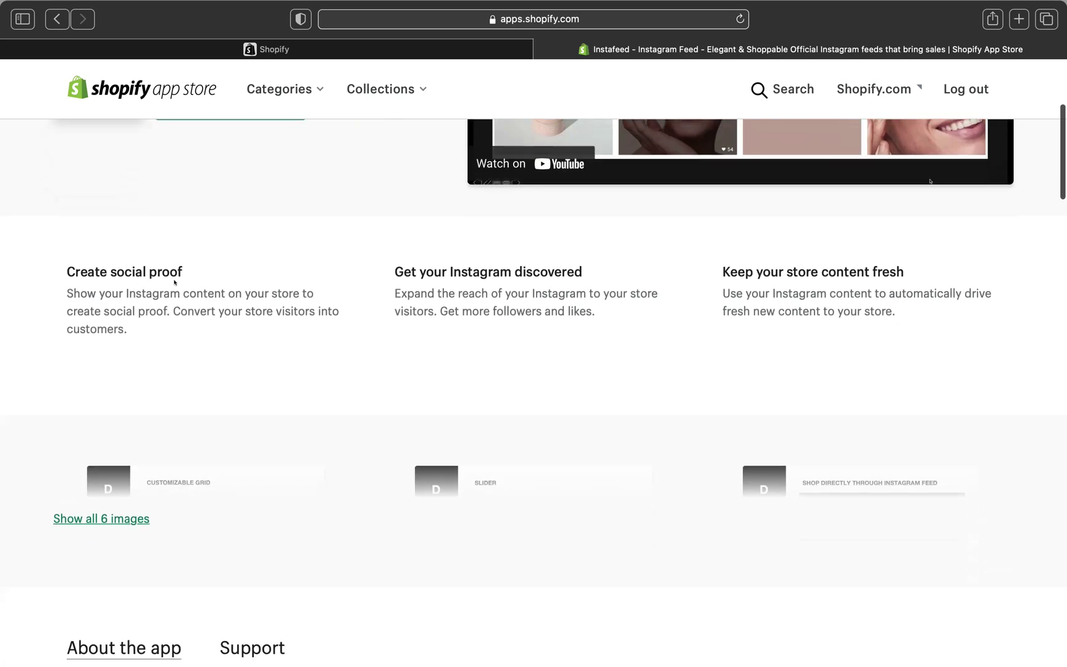
{"action": "scroll", "coordinate": [174, 282], "scroll_direction": "down", "scroll_amount": 15}
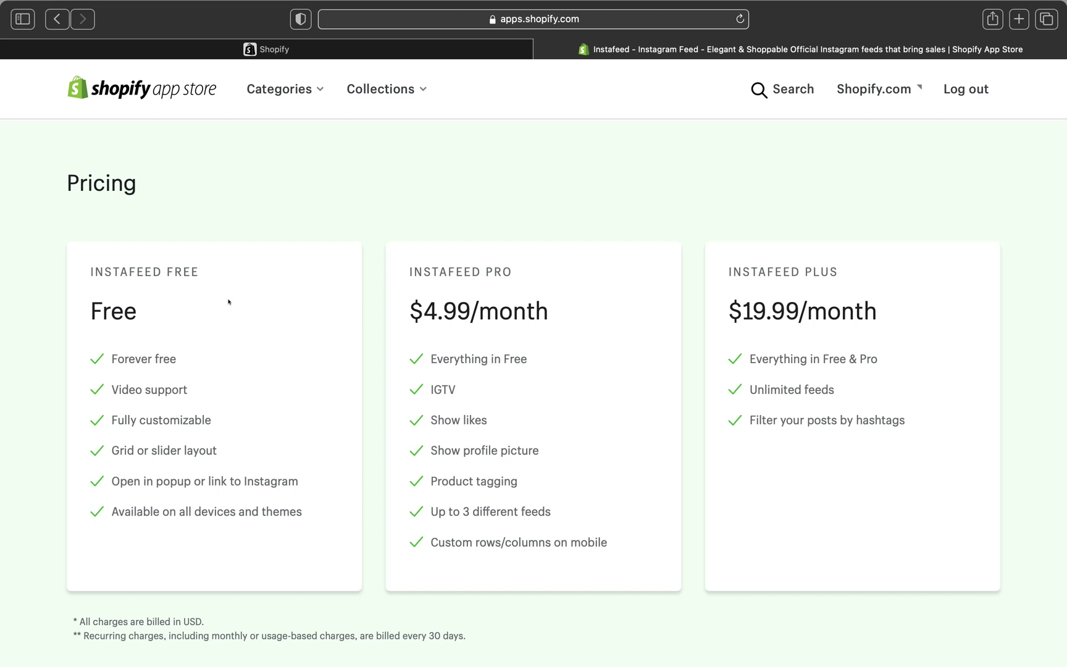
{"action": "scroll", "coordinate": [226, 304], "scroll_direction": "up", "scroll_amount": 2}
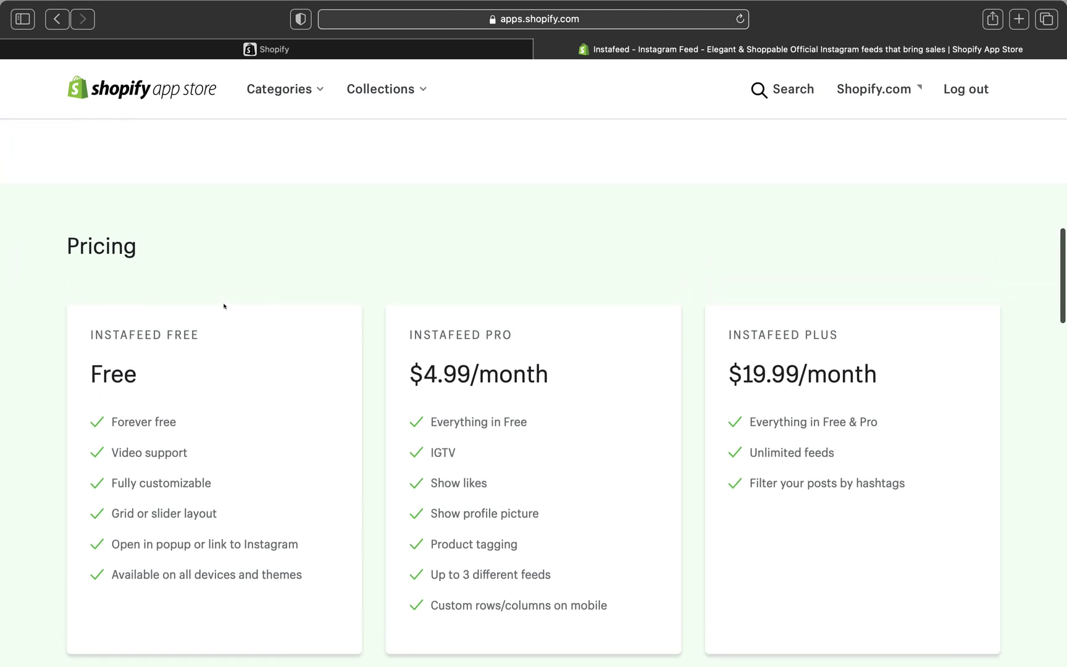
{"action": "scroll", "coordinate": [223, 305], "scroll_direction": "up", "scroll_amount": 5}
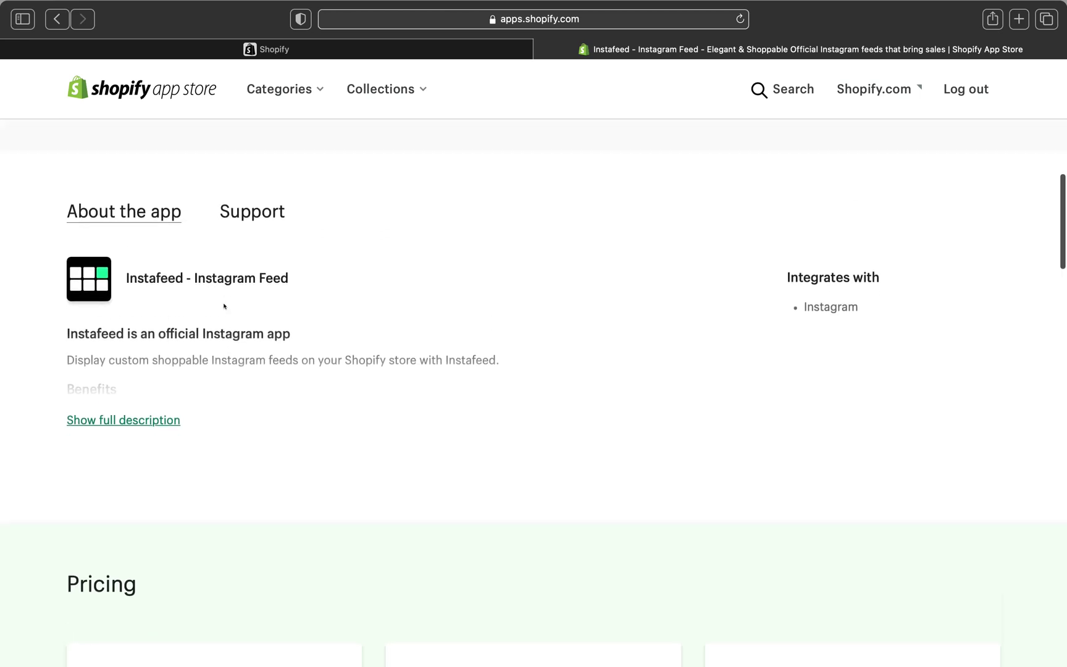
{"action": "scroll", "coordinate": [223, 304], "scroll_direction": "down", "scroll_amount": 4}
{"action": "scroll", "coordinate": [224, 305], "scroll_direction": "down", "scroll_amount": 3}
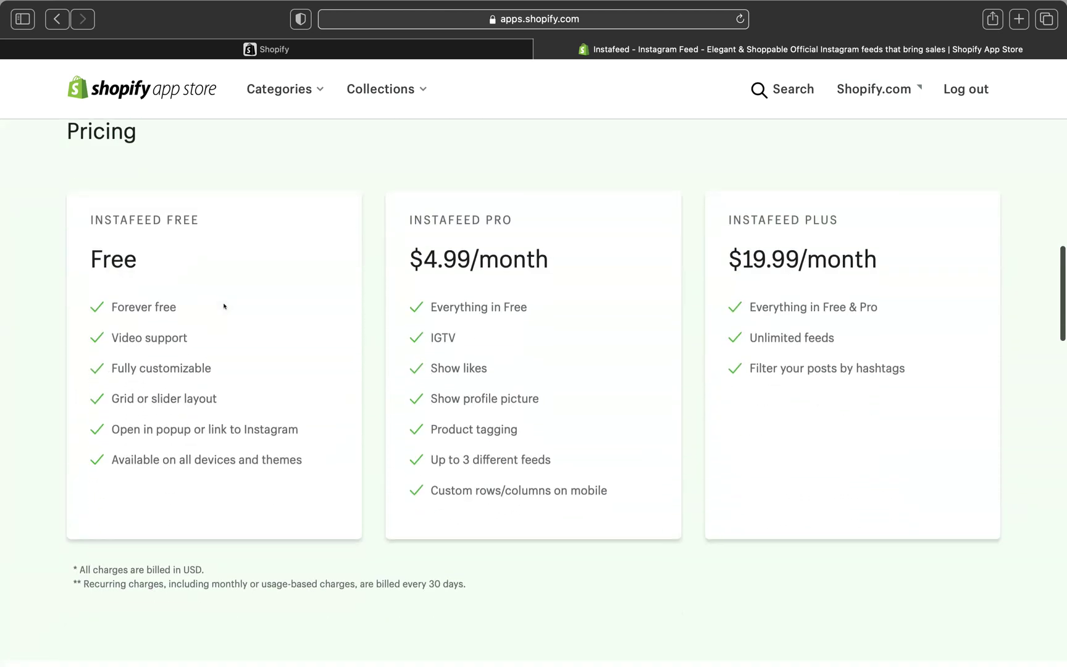
{"action": "scroll", "coordinate": [224, 305], "scroll_direction": "up", "scroll_amount": 15}
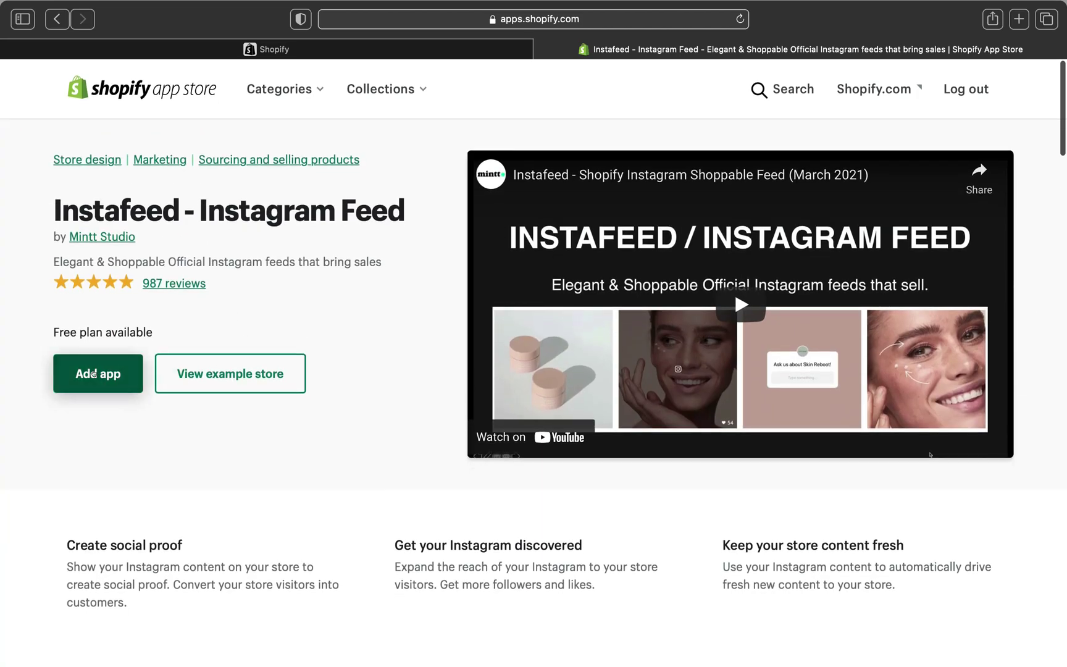
Add Instafeed from its listing and confirm the install on the store.
{"action": "left_click", "coordinate": [102, 380]}
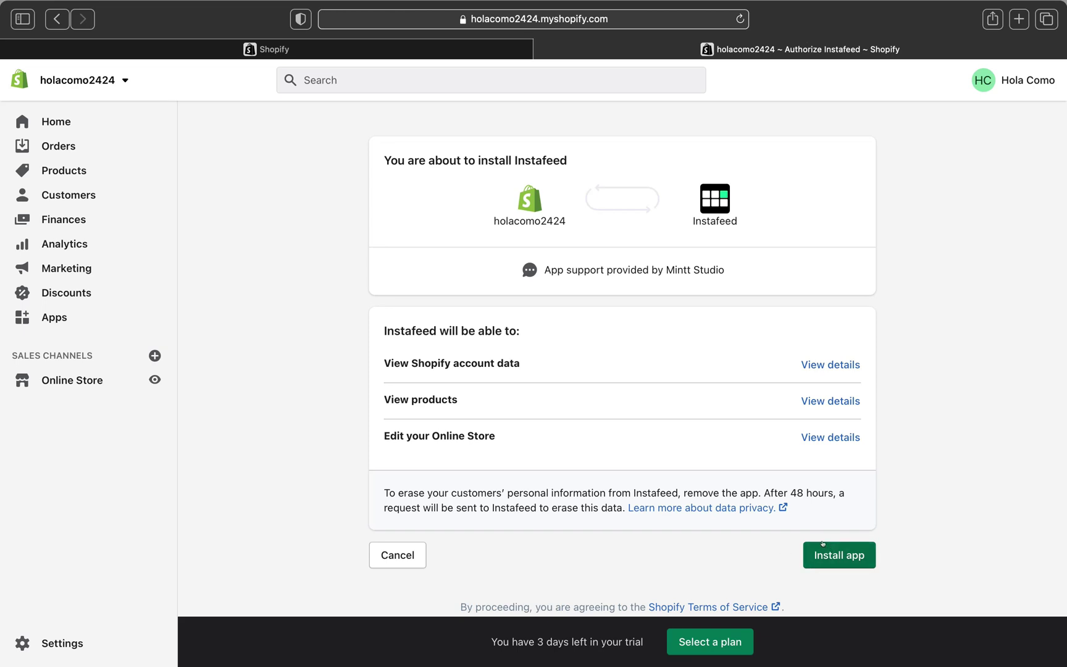
{"action": "left_click", "coordinate": [834, 555]}
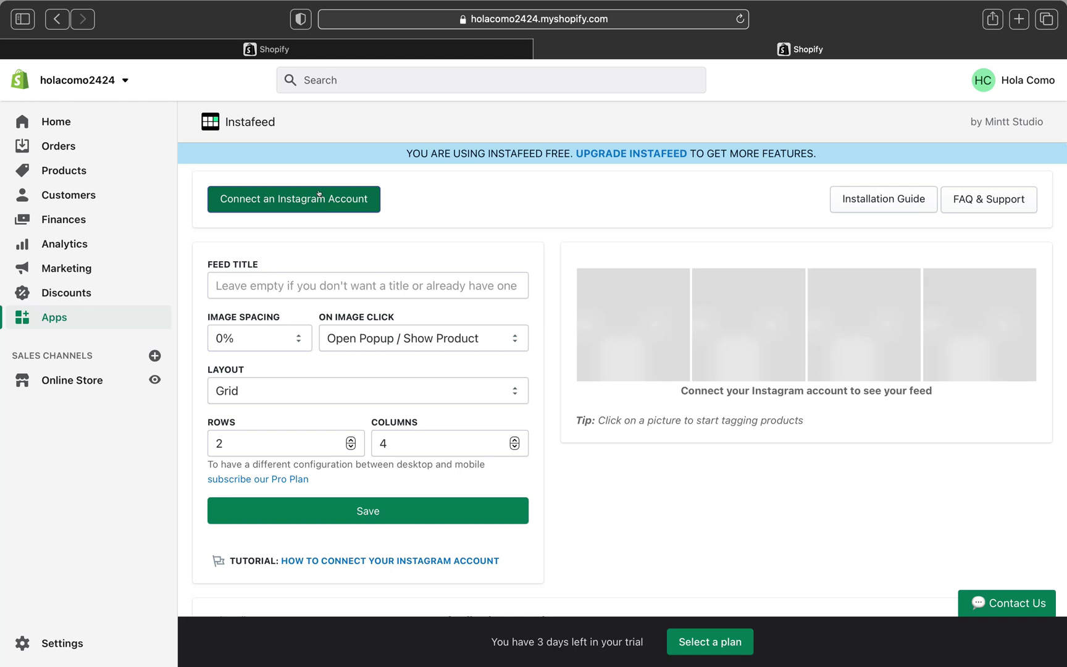
Connect the Instagram account, allowing Mintt Studio access on both authorization screens.
{"action": "left_click", "coordinate": [313, 196]}
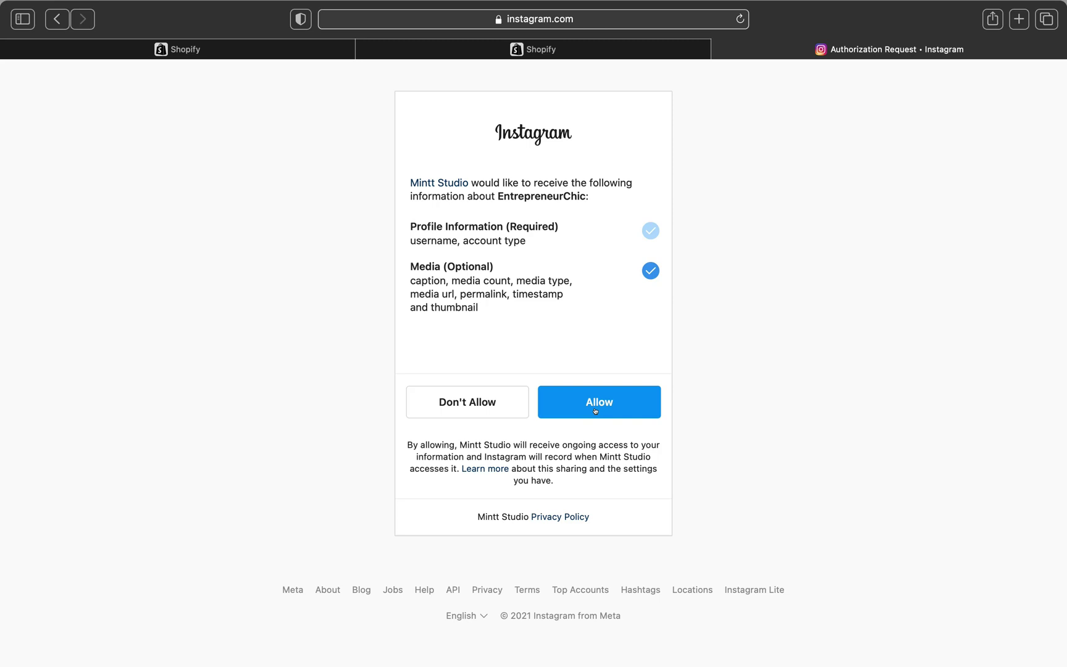
{"action": "left_click", "coordinate": [589, 401]}
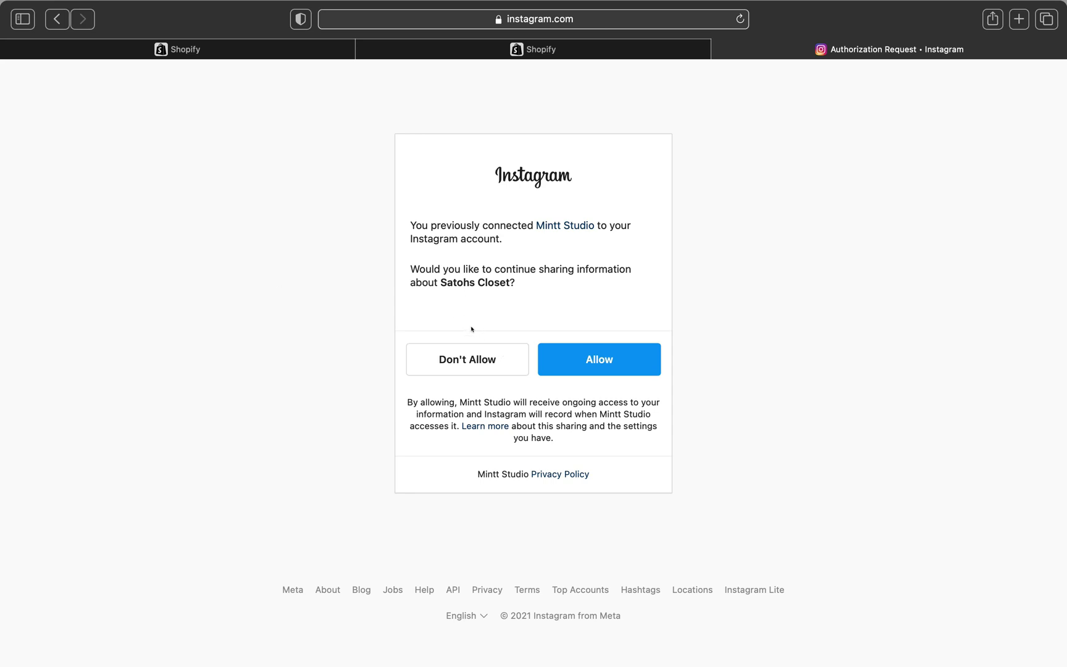
{"action": "left_click", "coordinate": [575, 366]}
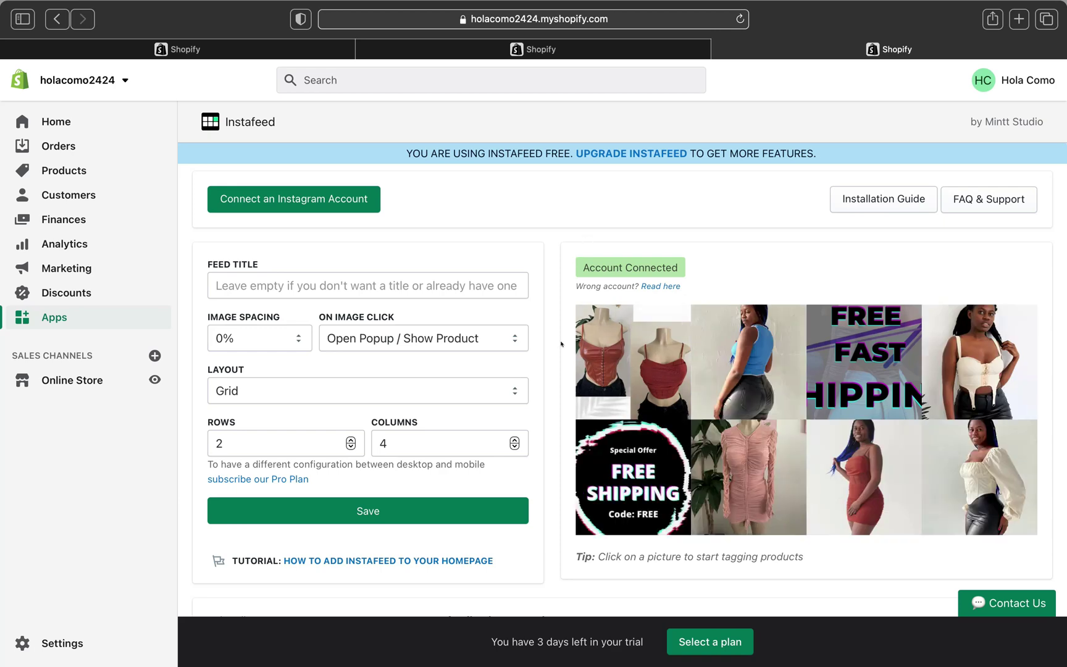
Enter 'Tag us to be features' as the feed title.
{"action": "scroll", "coordinate": [561, 344], "scroll_direction": "down", "scroll_amount": 3}
{"action": "scroll", "coordinate": [561, 339], "scroll_direction": "up", "scroll_amount": 3}
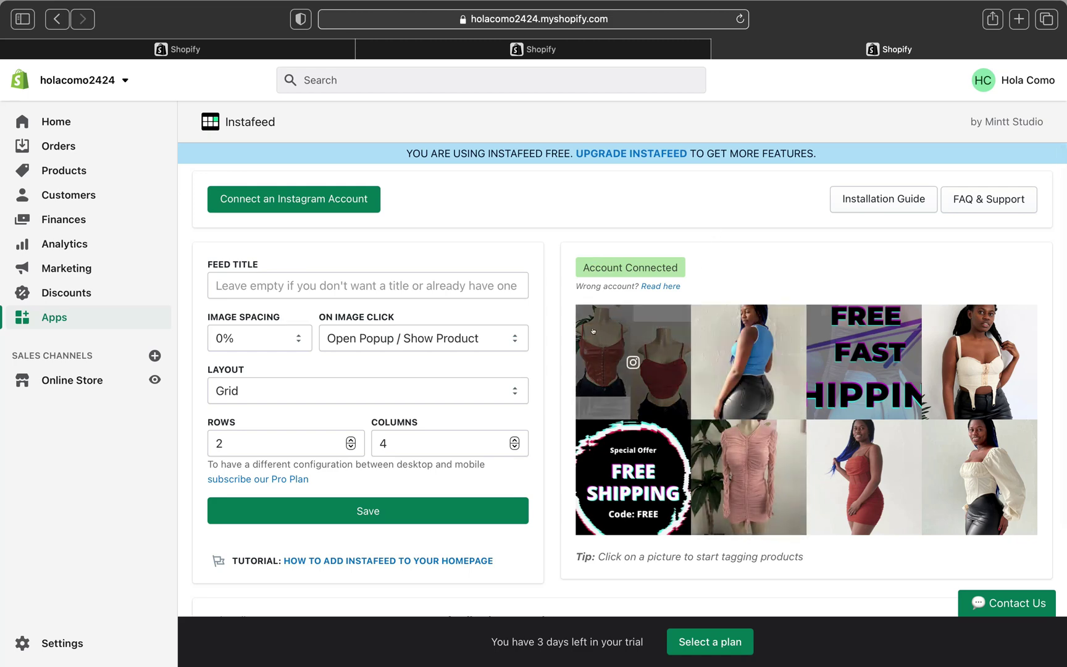
{"action": "left_click", "coordinate": [457, 286]}
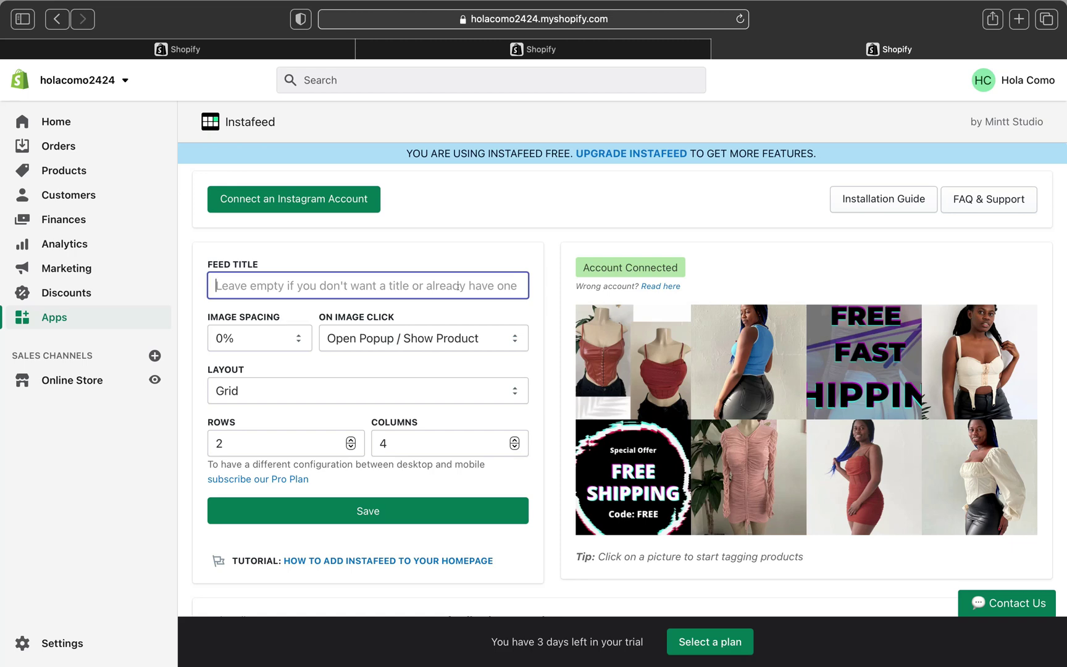
{"action": "type", "text": "T"}
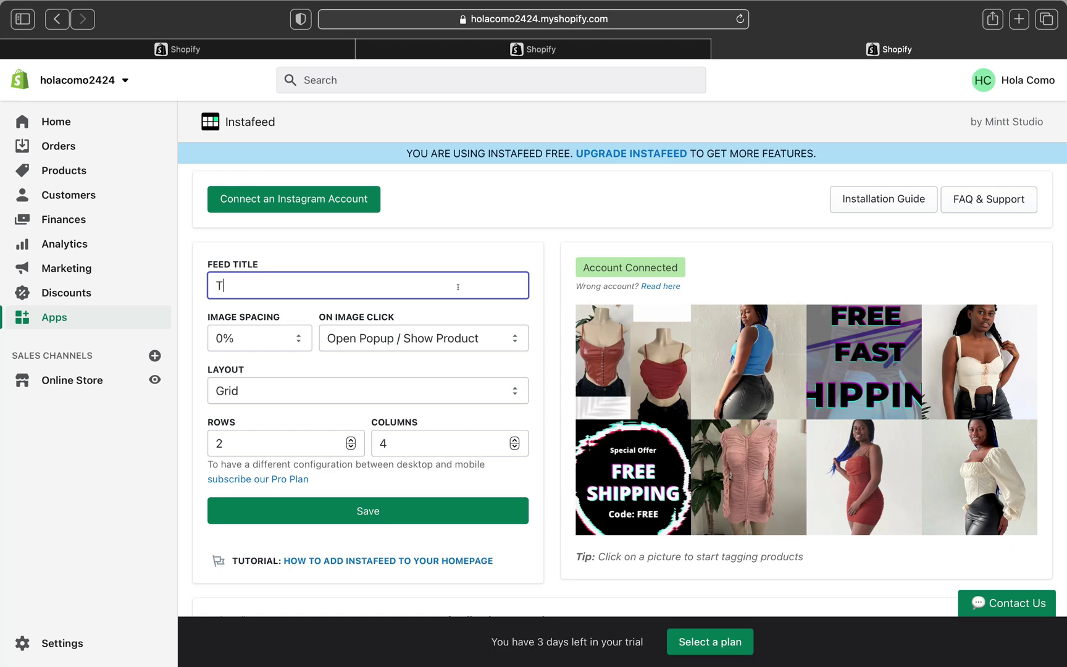
{"action": "type", "text": "A"}
{"action": "key", "text": "BackSpace"}
{"action": "type", "text": "ag us F"}
{"action": "key", "text": "BackSpace"}
{"action": "type", "text": "to be features"}
Set image spacing to 2% and bring up the On Image Click choices.
{"action": "left_click", "coordinate": [297, 342]}
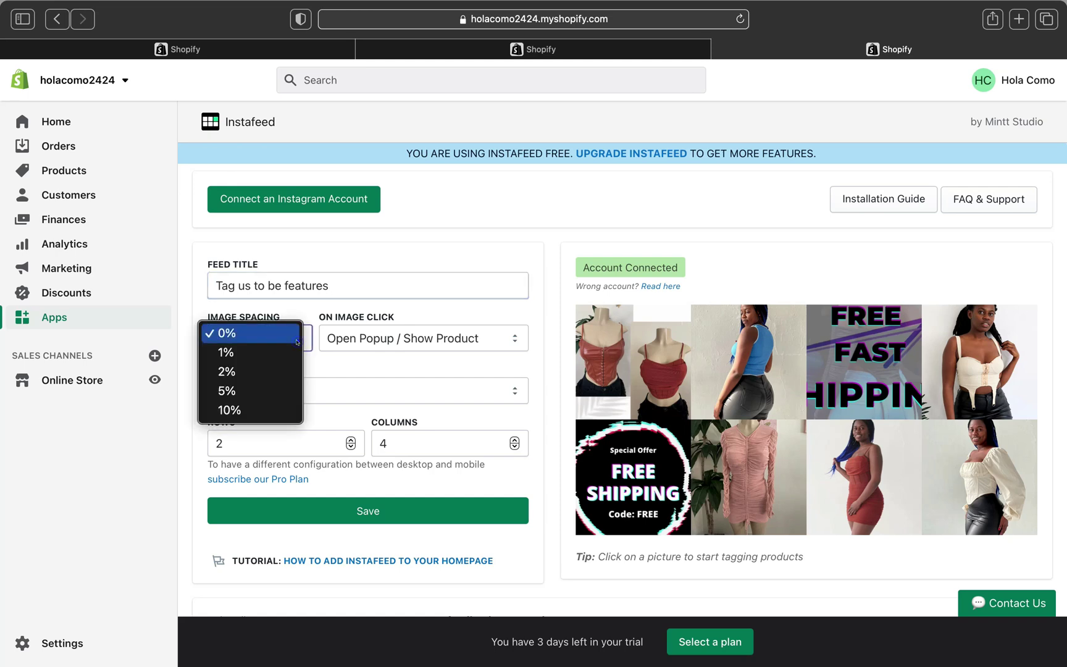
{"action": "left_click", "coordinate": [238, 369]}
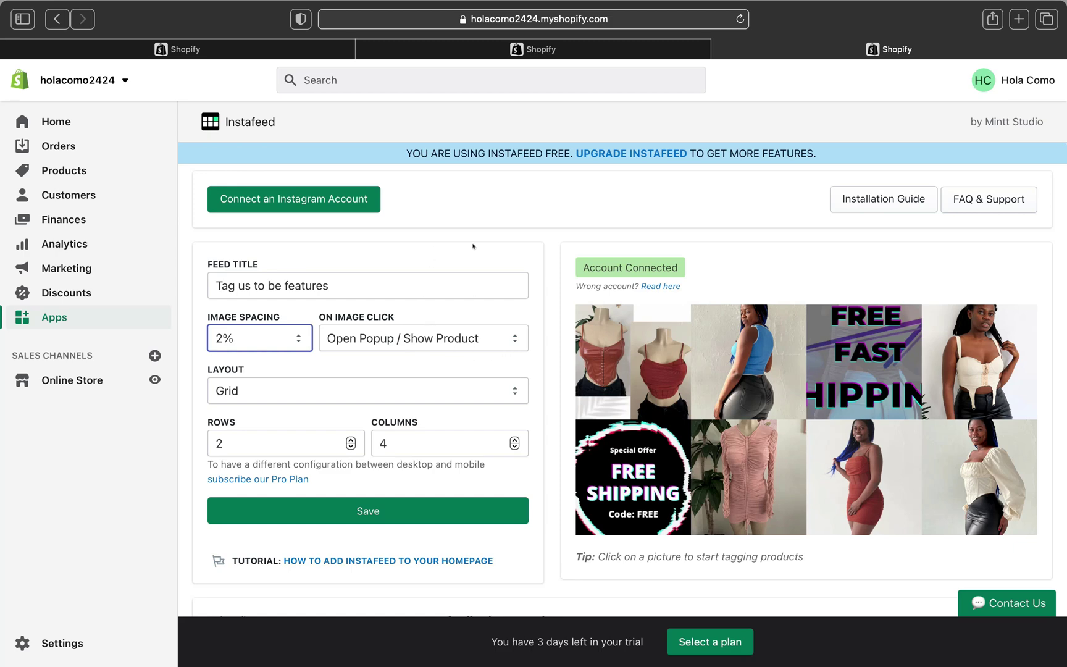
{"action": "left_click", "coordinate": [513, 339]}
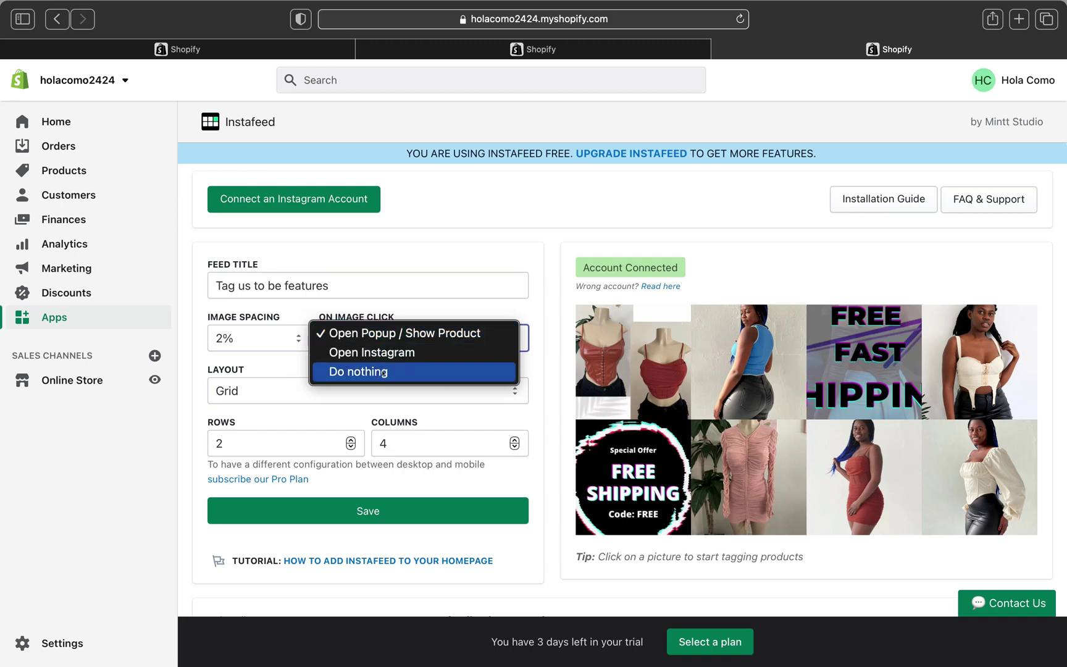
Keep Open Popup as the click action and Grid as the layout.
{"action": "left_click", "coordinate": [389, 334]}
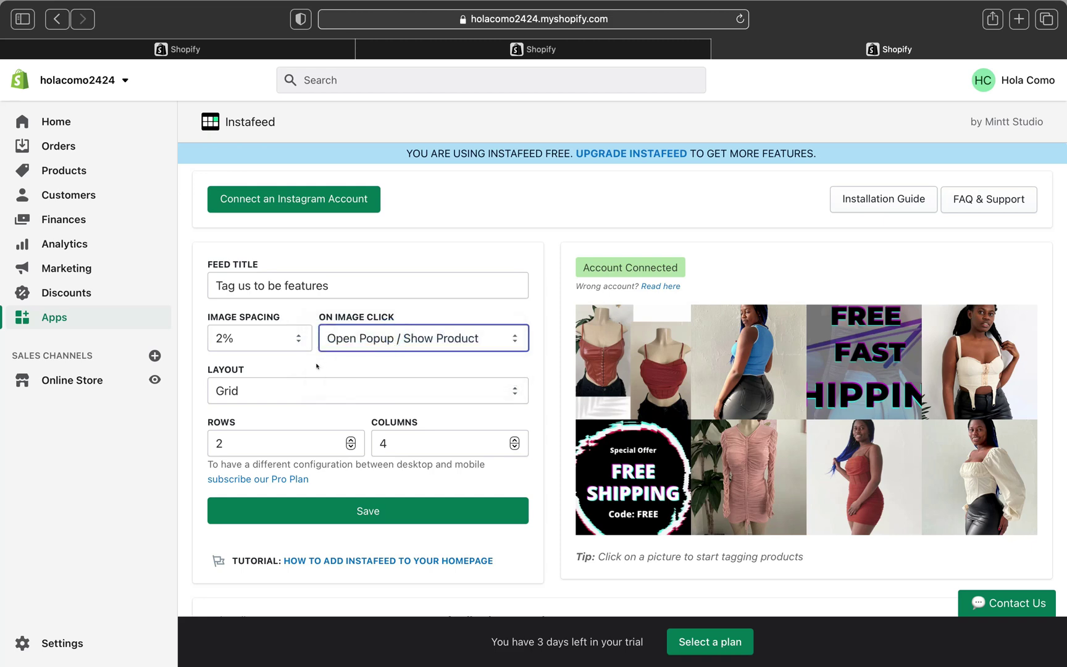
{"action": "scroll", "coordinate": [316, 366], "scroll_direction": "down", "scroll_amount": 3}
{"action": "left_click", "coordinate": [472, 303]}
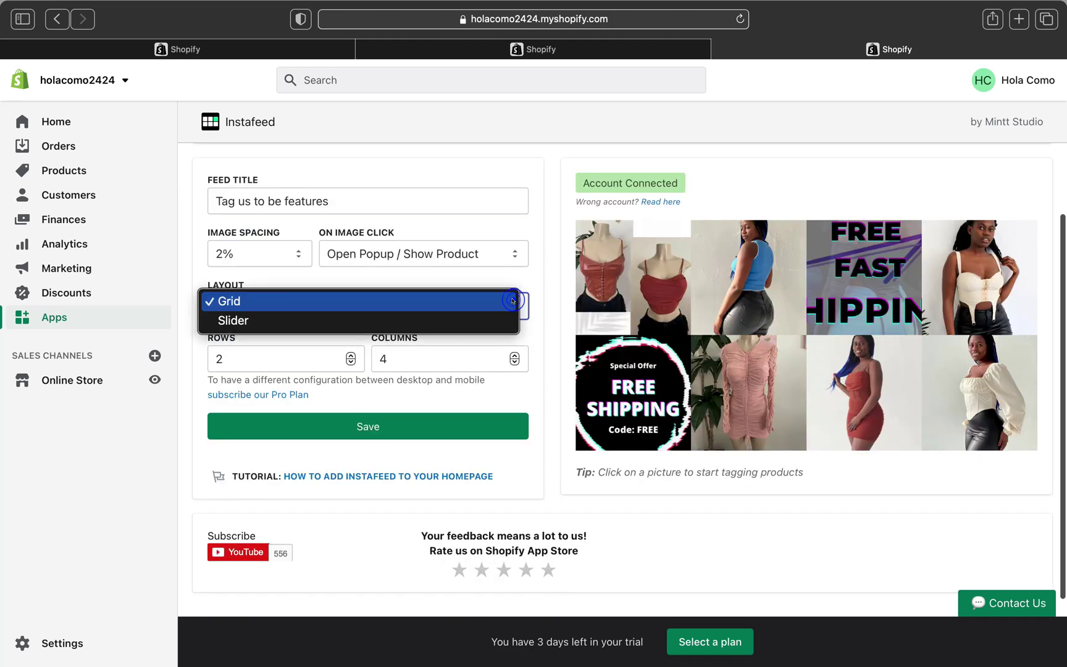
{"action": "left_click", "coordinate": [472, 301]}
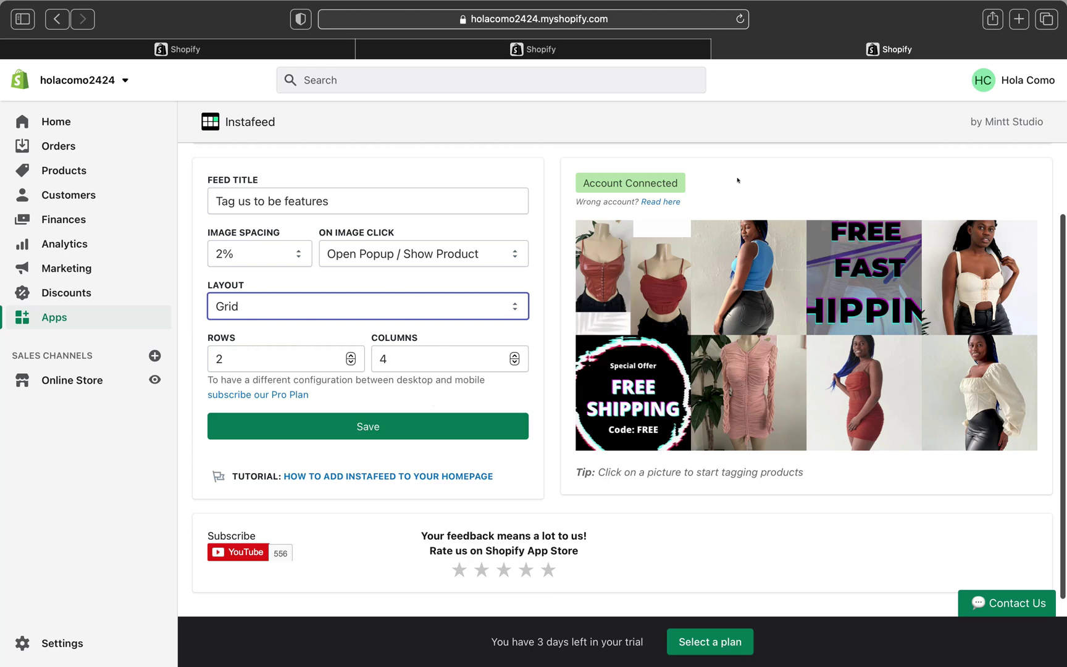
Leave the grid at 2 rows and 4 columns and save the feed settings.
{"action": "left_click", "coordinate": [349, 361]}
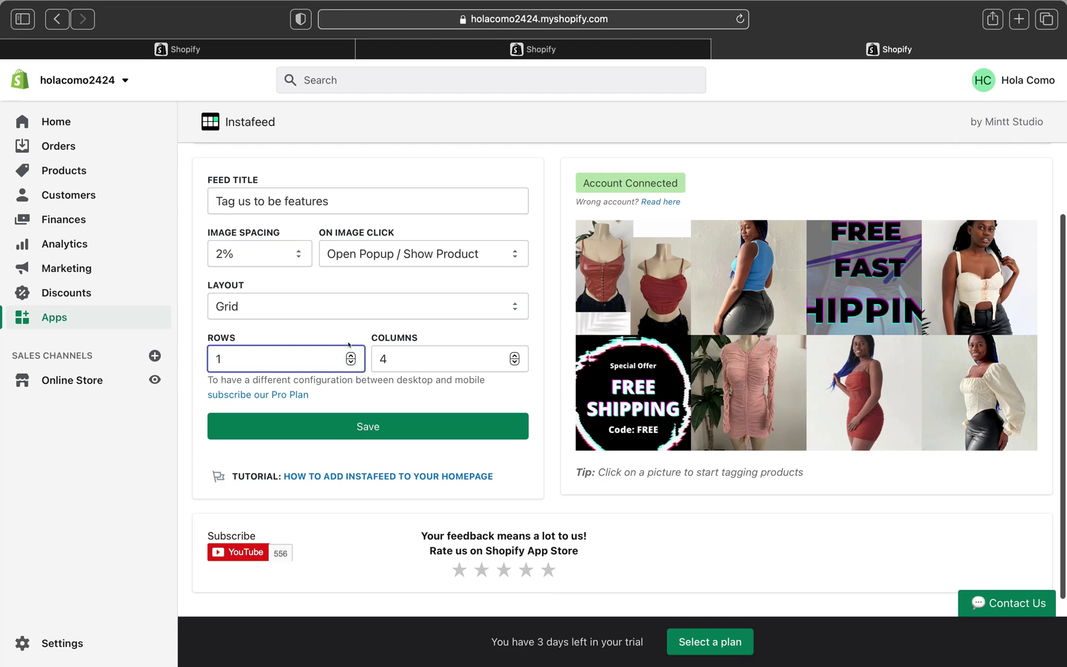
{"action": "left_click", "coordinate": [350, 356]}
{"action": "left_click", "coordinate": [350, 355]}
{"action": "left_click", "coordinate": [350, 362]}
{"action": "left_click", "coordinate": [515, 362]}
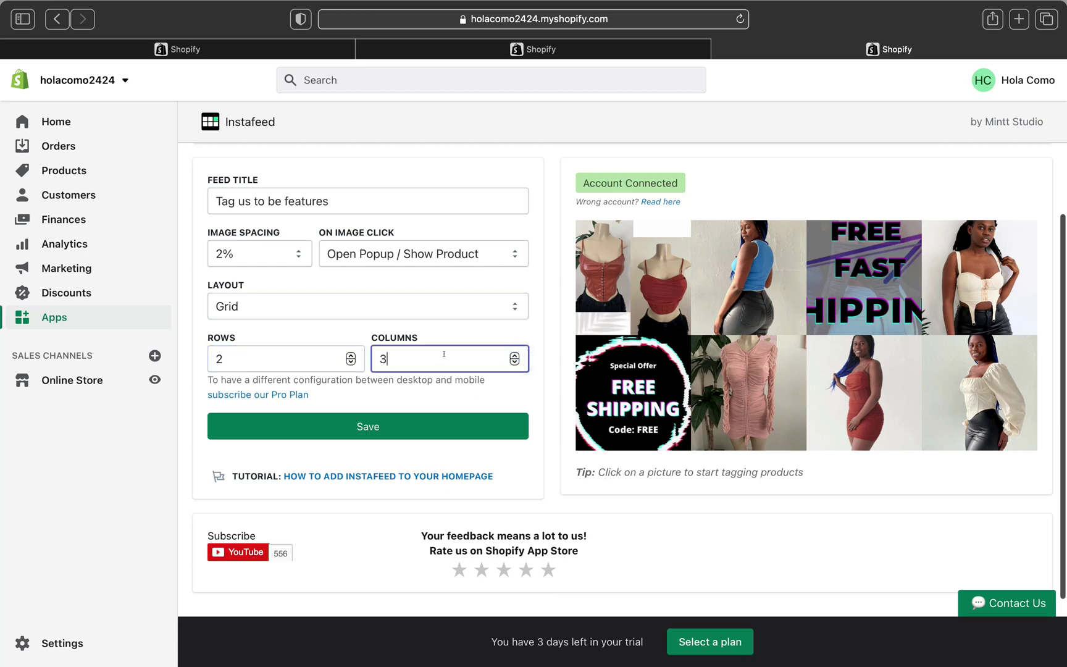
{"action": "left_click", "coordinate": [514, 355]}
{"action": "scroll", "coordinate": [553, 284], "scroll_direction": "up", "scroll_amount": 3}
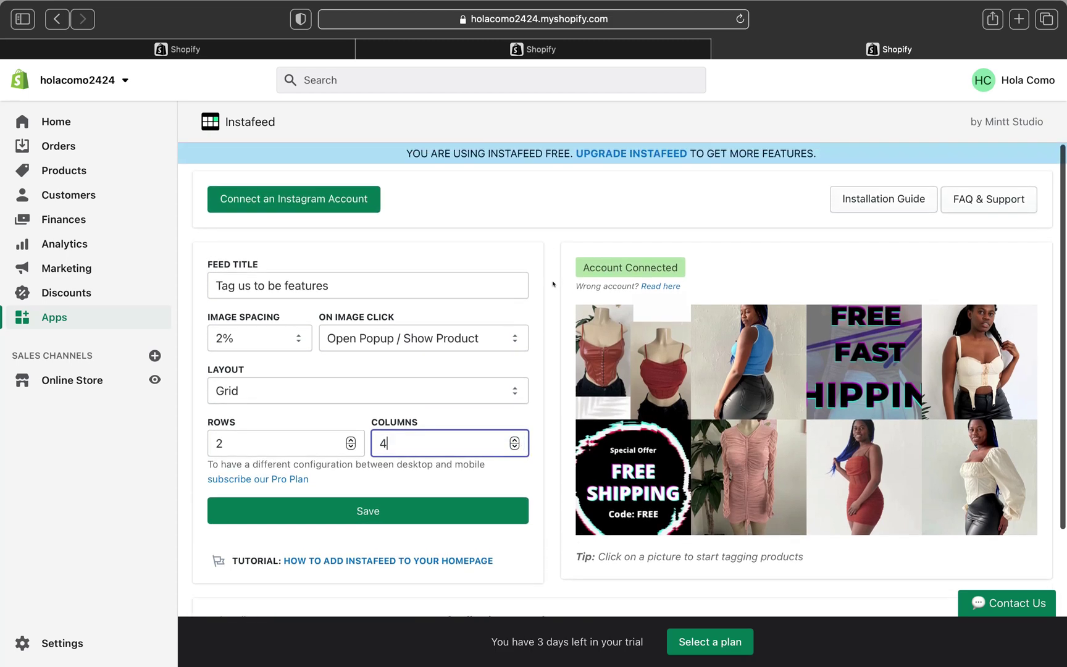
{"action": "left_click", "coordinate": [409, 510]}
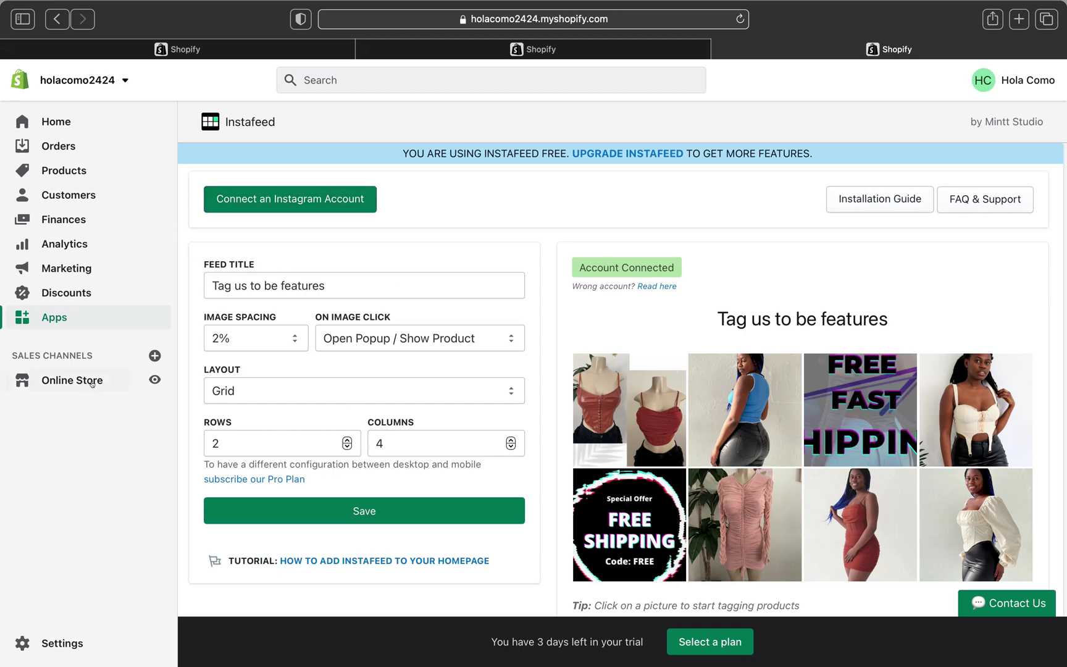
Go to Online Store themes and open Dawn's home page section list.
{"action": "left_click", "coordinate": [113, 378]}
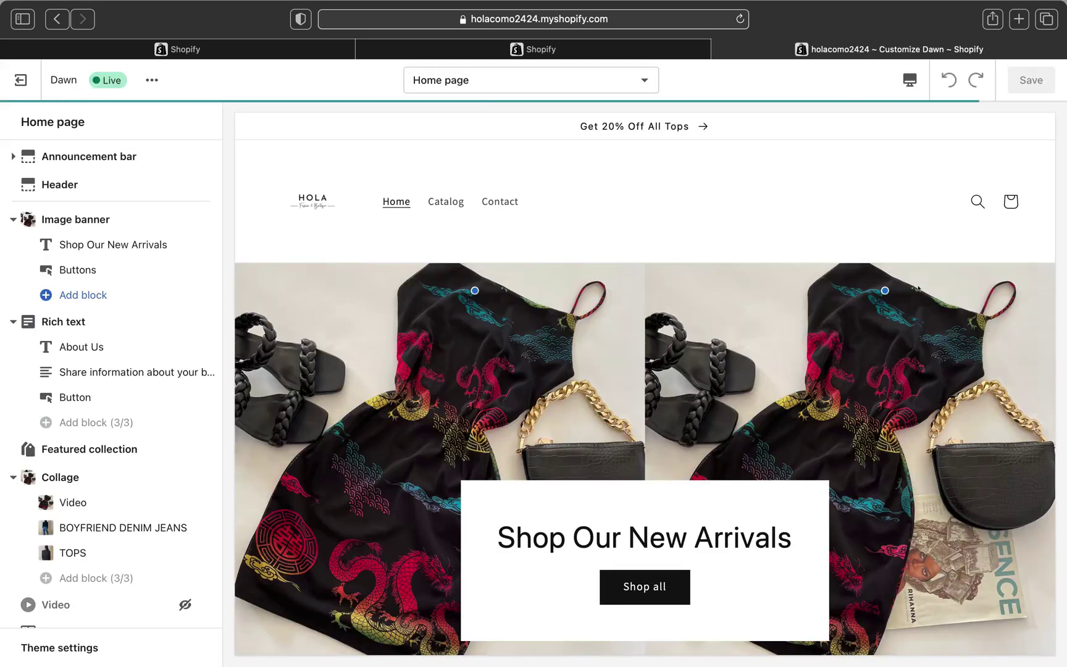
{"action": "scroll", "coordinate": [90, 285], "scroll_direction": "down", "scroll_amount": 3}
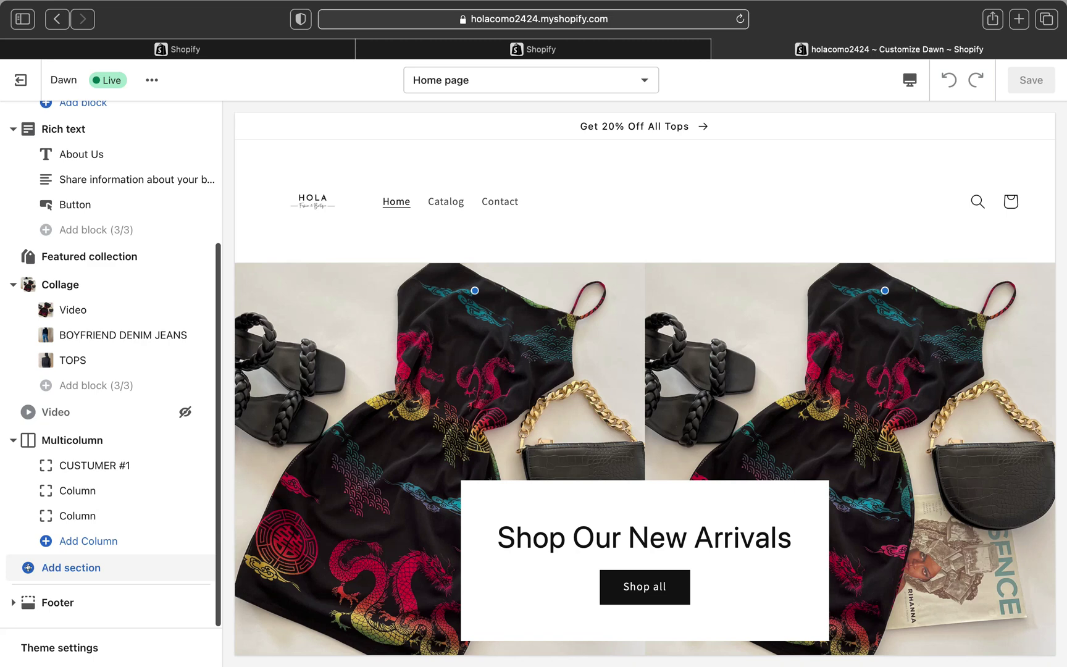
{"action": "left_click", "coordinate": [29, 567]}
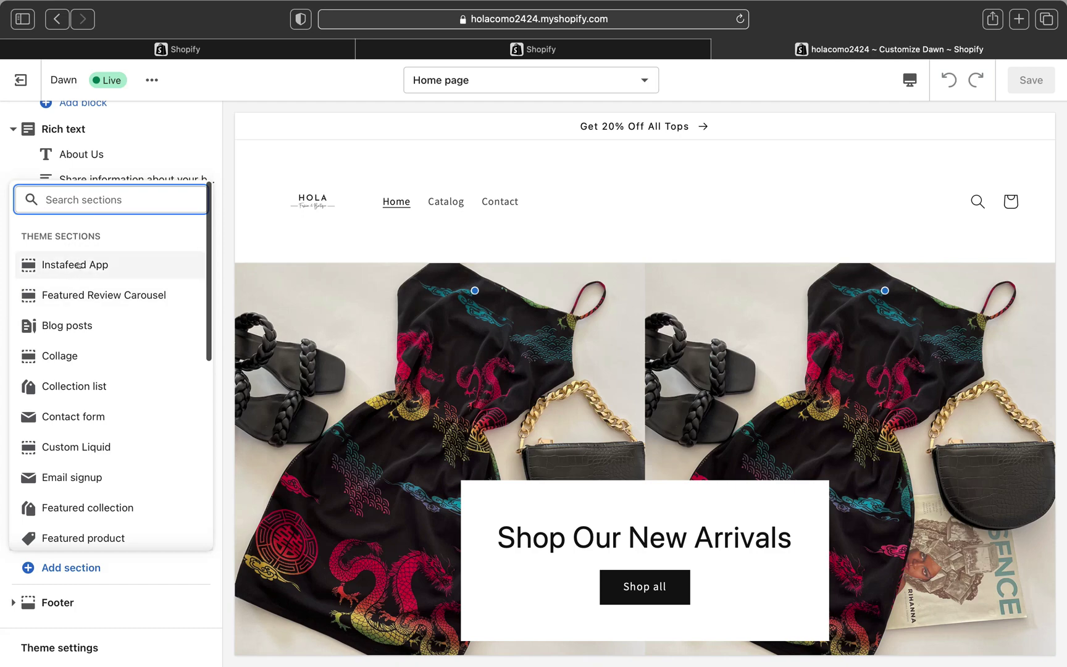
Add the Instafeed App section to the home page, check it, save, and exit to Themes.
{"action": "left_click", "coordinate": [75, 265]}
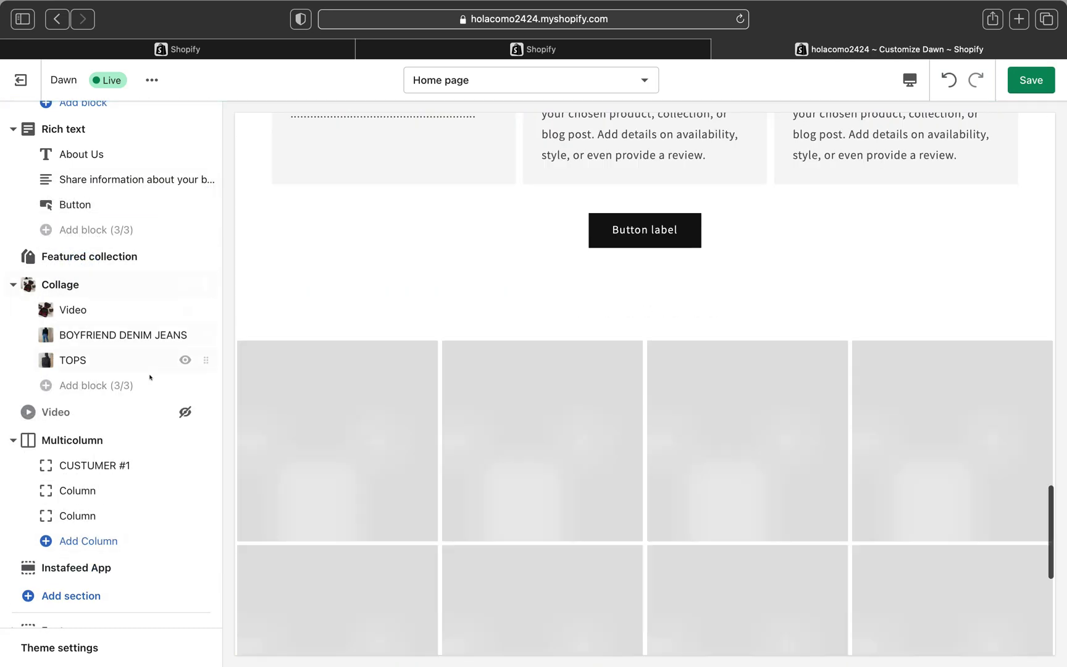
{"action": "scroll", "coordinate": [585, 472], "scroll_direction": "down", "scroll_amount": 5}
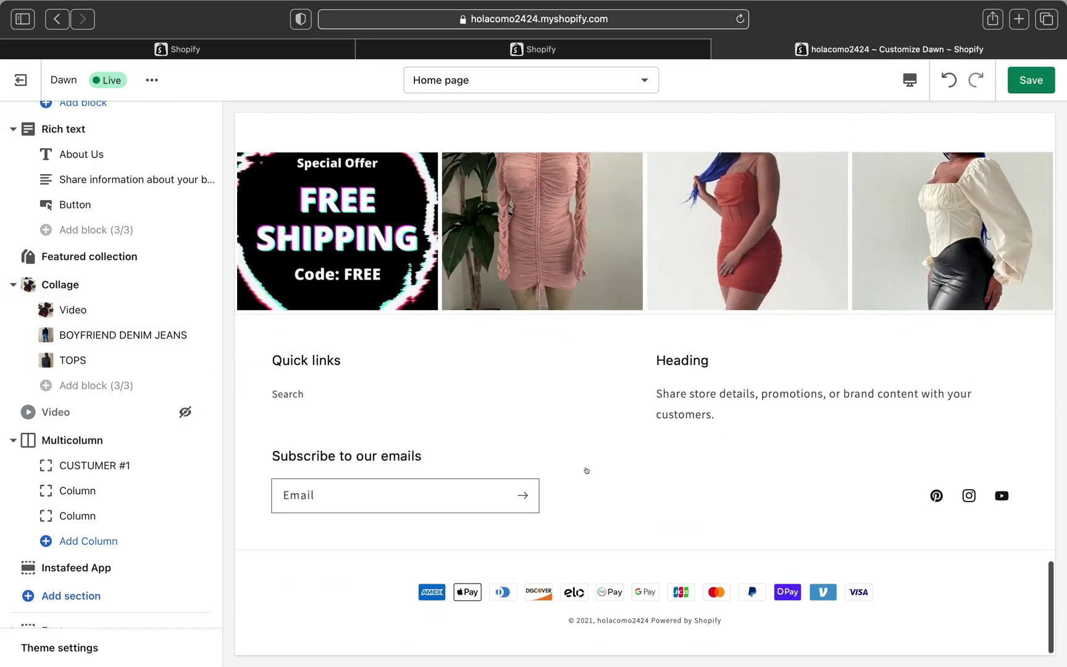
{"action": "scroll", "coordinate": [585, 471], "scroll_direction": "down", "scroll_amount": 2}
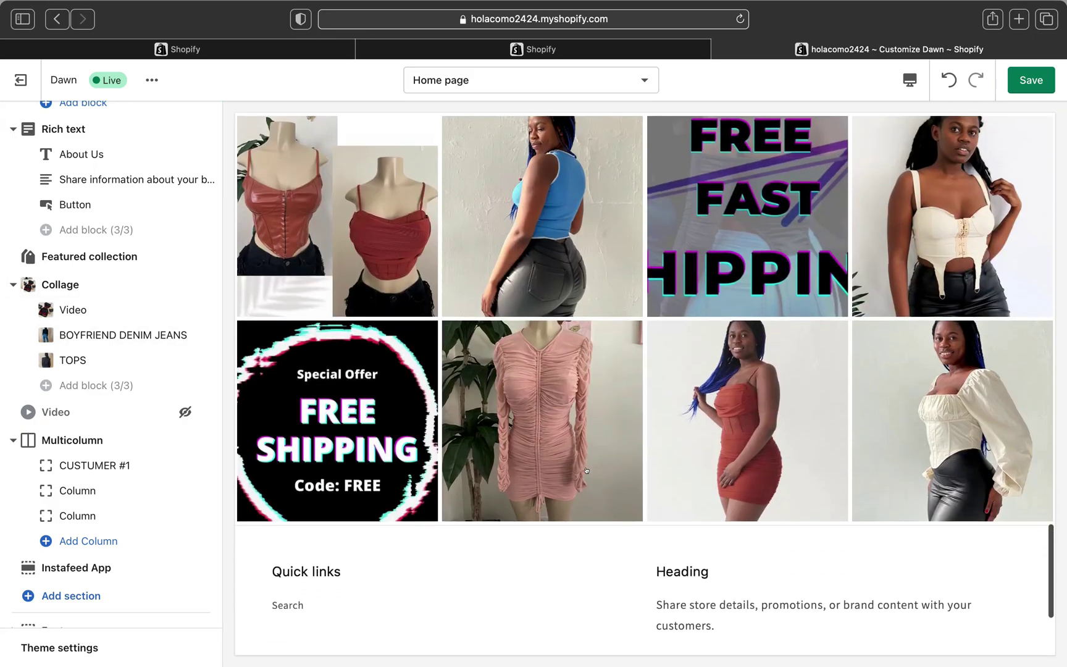
{"action": "scroll", "coordinate": [585, 472], "scroll_direction": "up", "scroll_amount": 4}
{"action": "scroll", "coordinate": [585, 473], "scroll_direction": "down", "scroll_amount": 1}
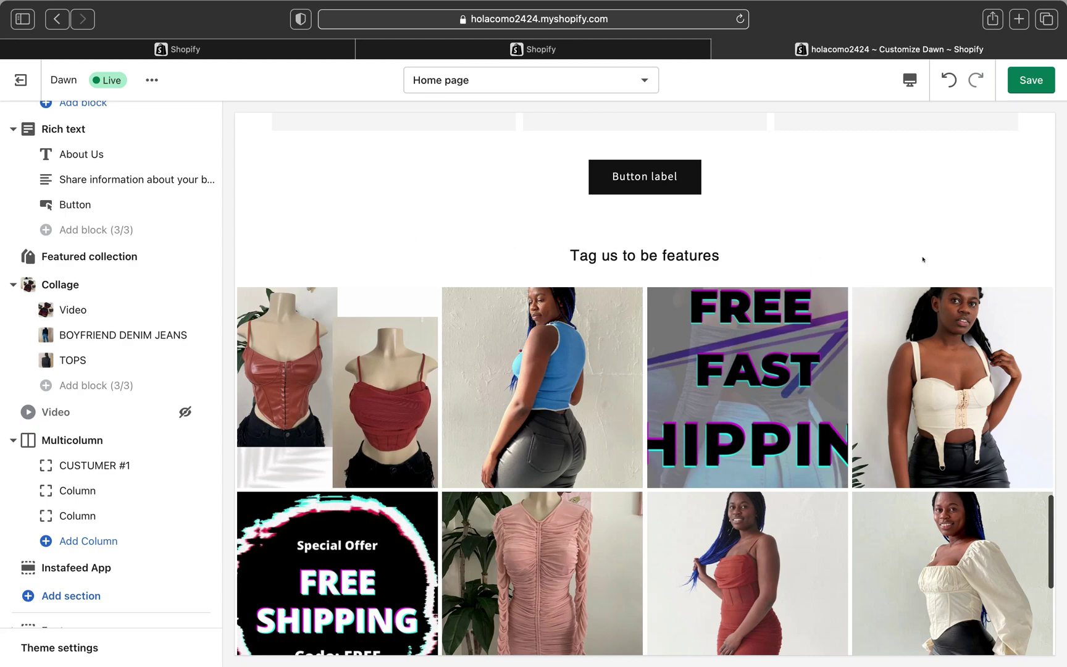
{"action": "scroll", "coordinate": [703, 492], "scroll_direction": "down", "scroll_amount": 5}
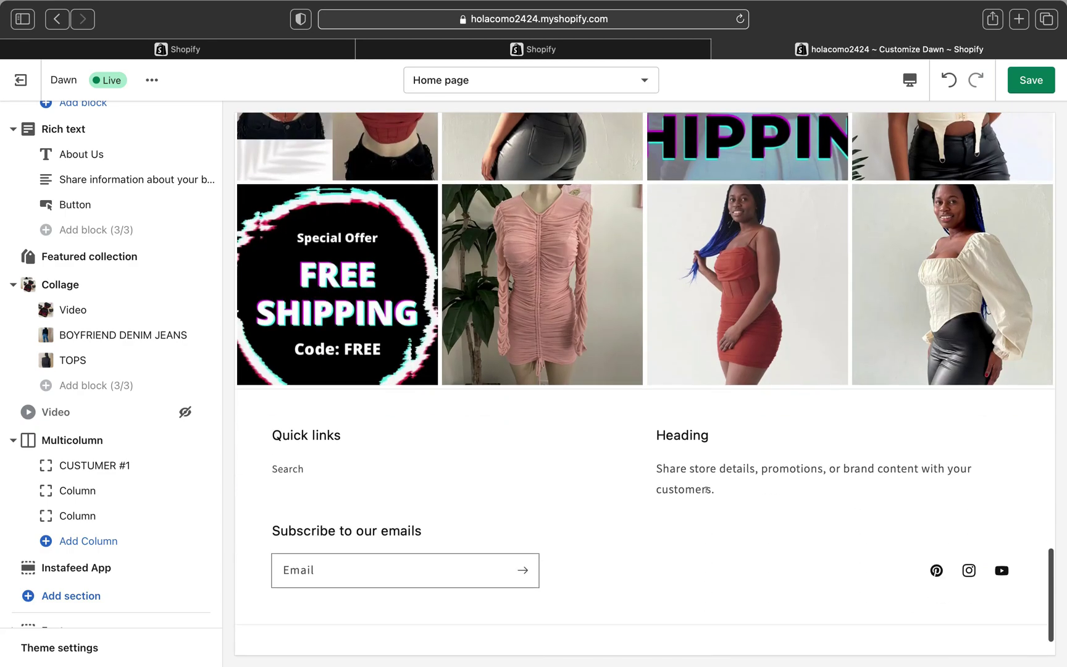
{"action": "scroll", "coordinate": [706, 492], "scroll_direction": "up", "scroll_amount": 5}
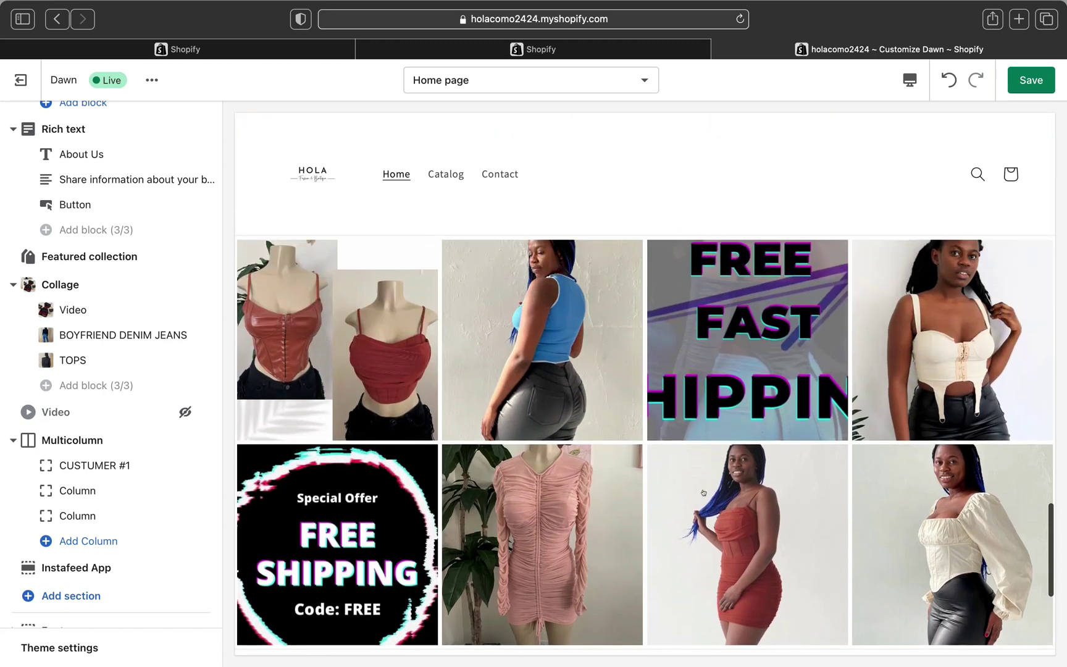
{"action": "scroll", "coordinate": [864, 309], "scroll_direction": "up", "scroll_amount": 2}
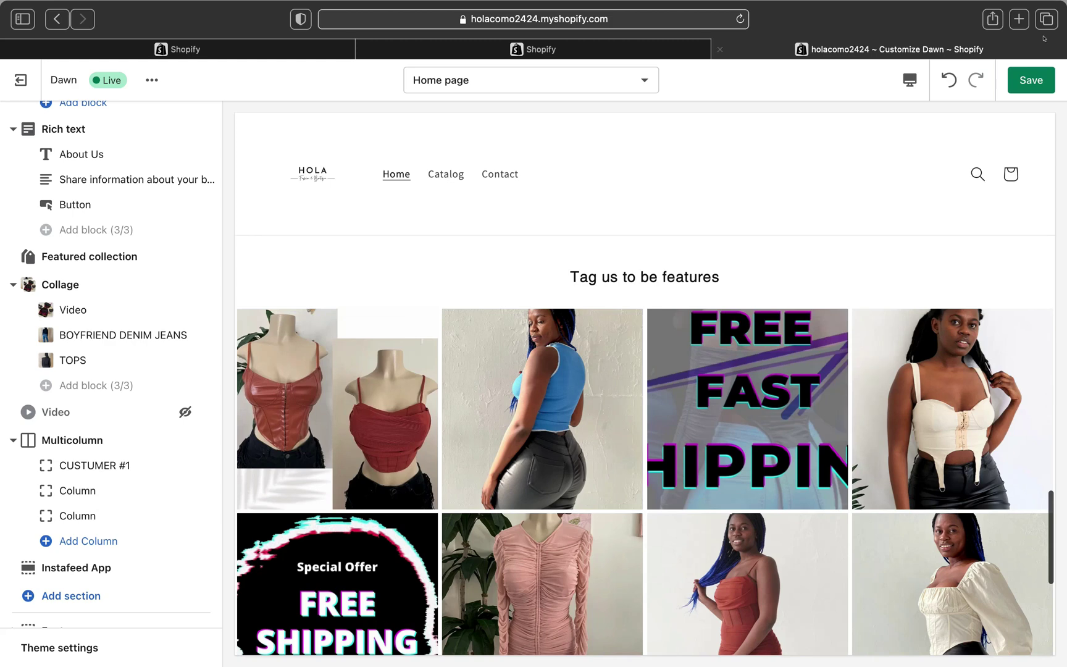
{"action": "left_click", "coordinate": [1029, 79]}
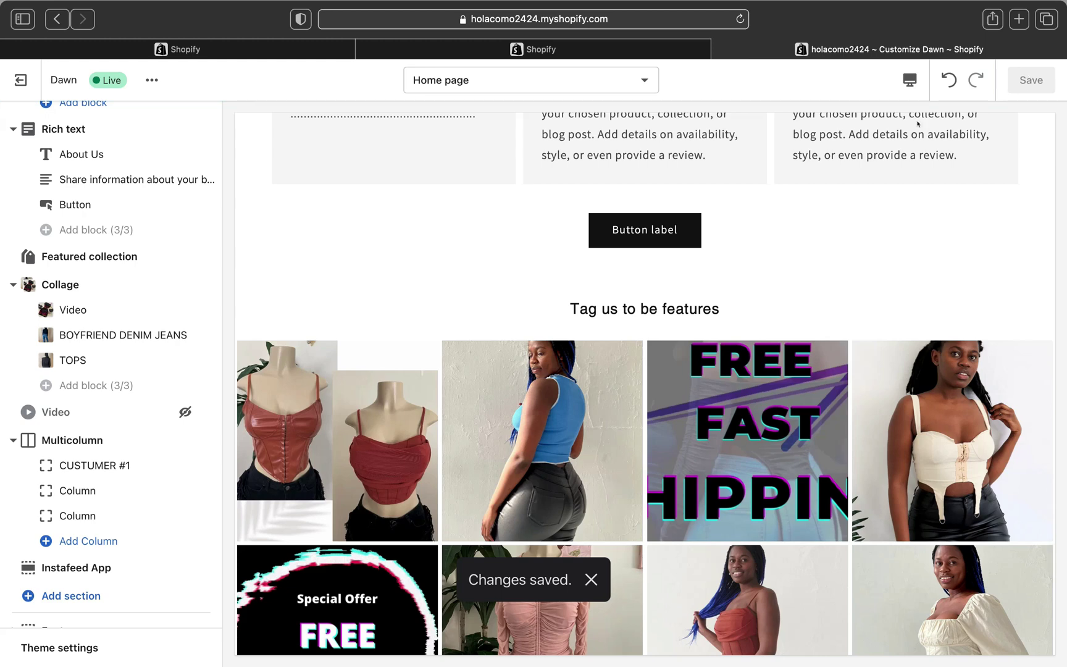
{"action": "left_click", "coordinate": [20, 79]}
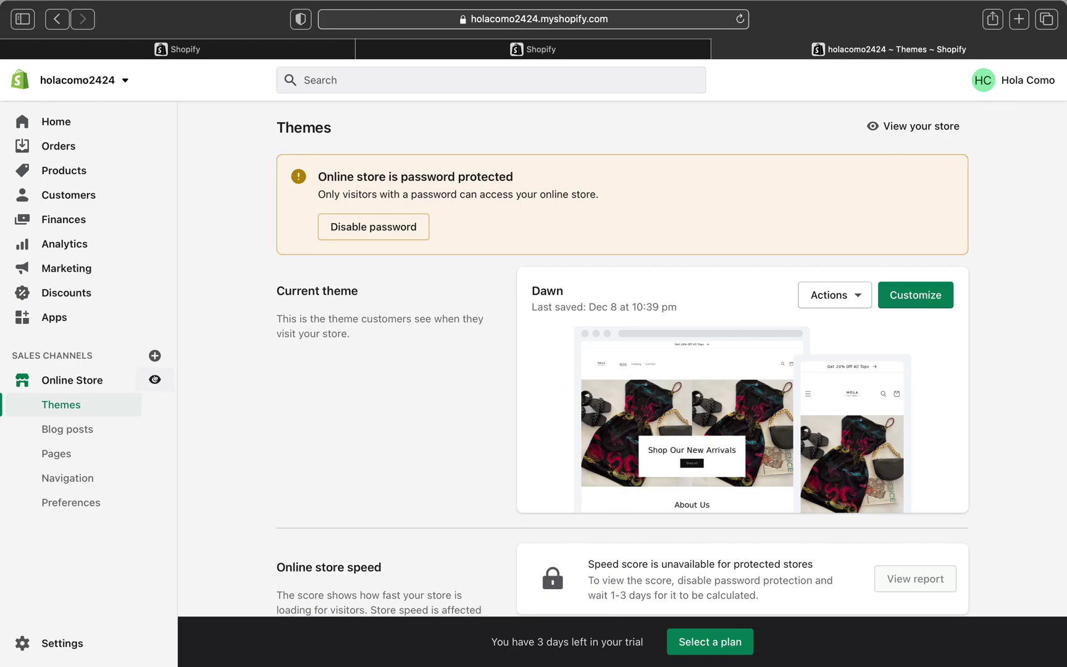
Open the live storefront and scroll the home page to the 'Tag us to be features' Instagram grid.
{"action": "left_click", "coordinate": [154, 379]}
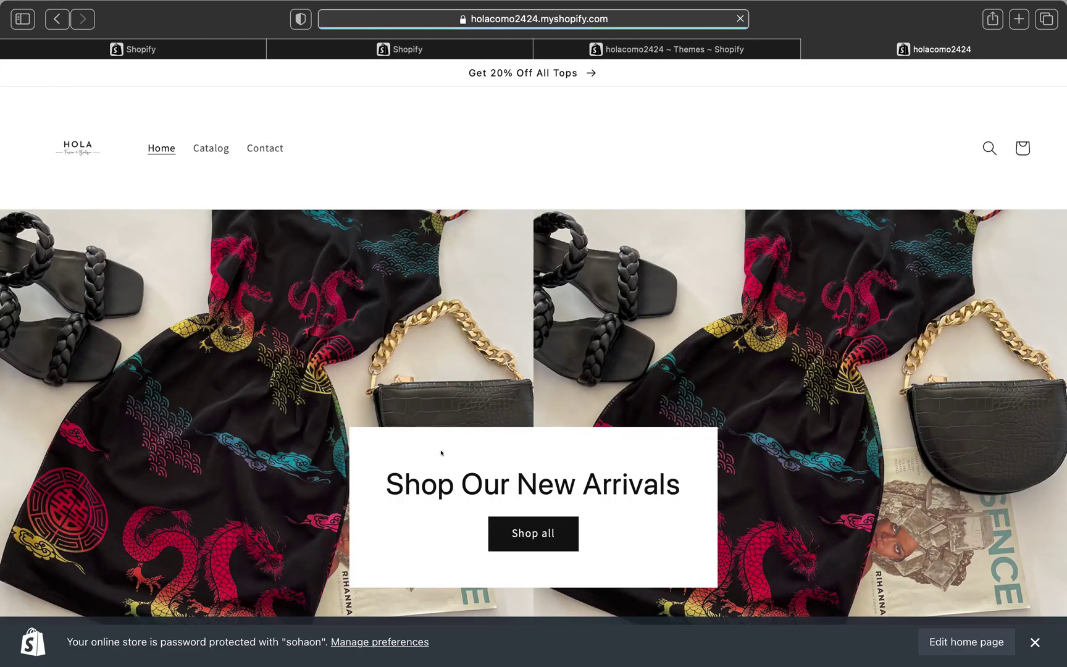
{"action": "scroll", "coordinate": [441, 451], "scroll_direction": "down", "scroll_amount": 5}
{"action": "scroll", "coordinate": [440, 452], "scroll_direction": "down", "scroll_amount": 20}
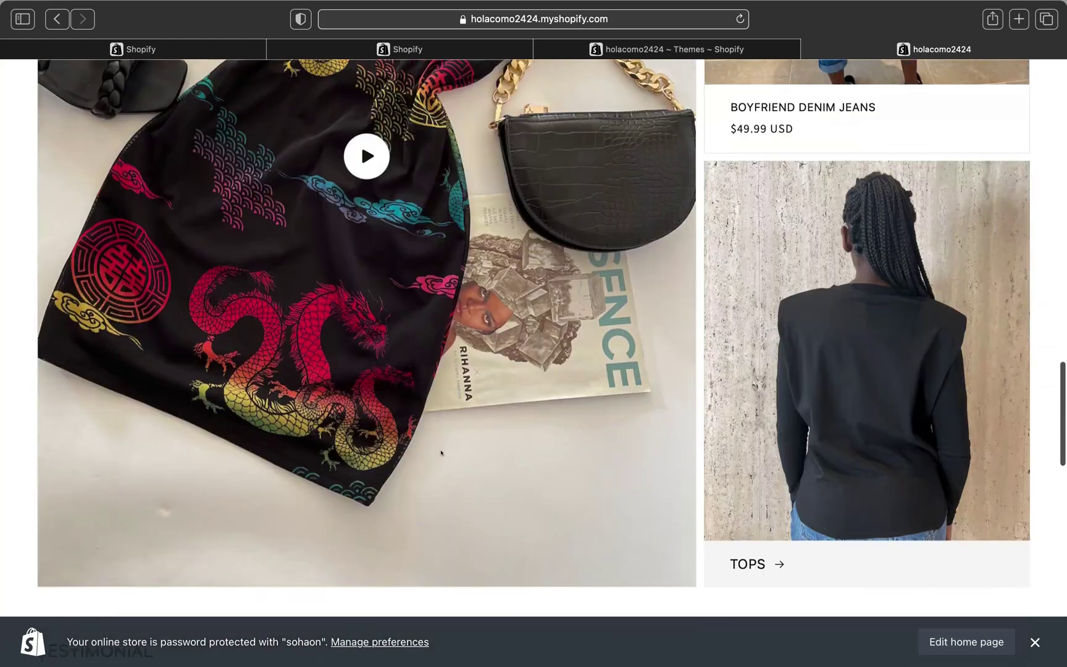
{"action": "scroll", "coordinate": [441, 452], "scroll_direction": "down", "scroll_amount": 10}
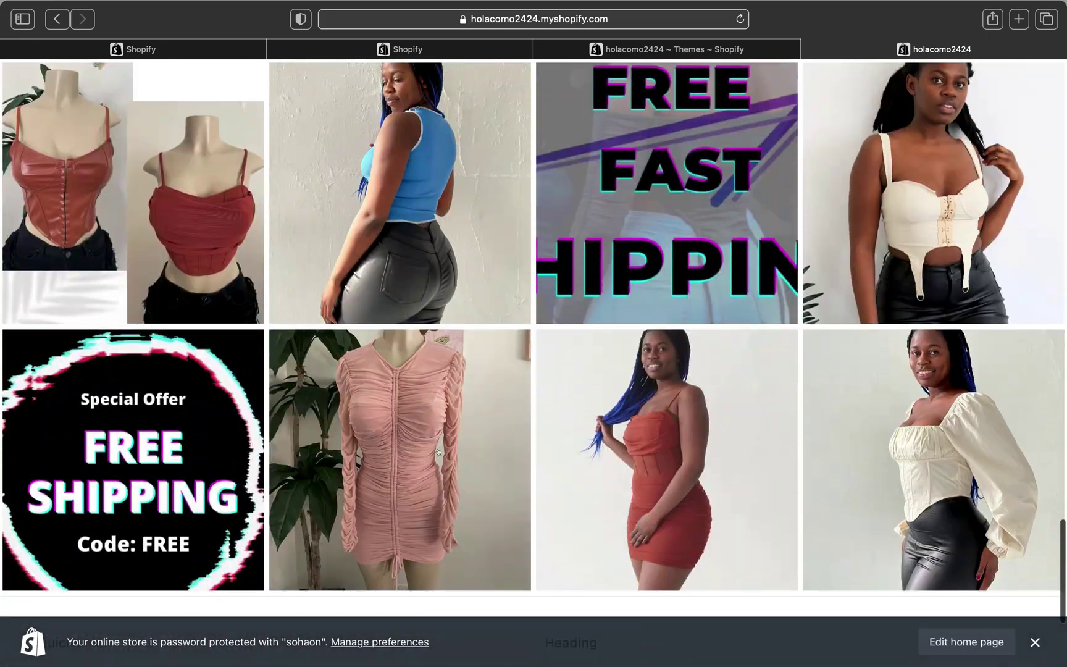
{"action": "scroll", "coordinate": [438, 452], "scroll_direction": "down", "scroll_amount": 1}
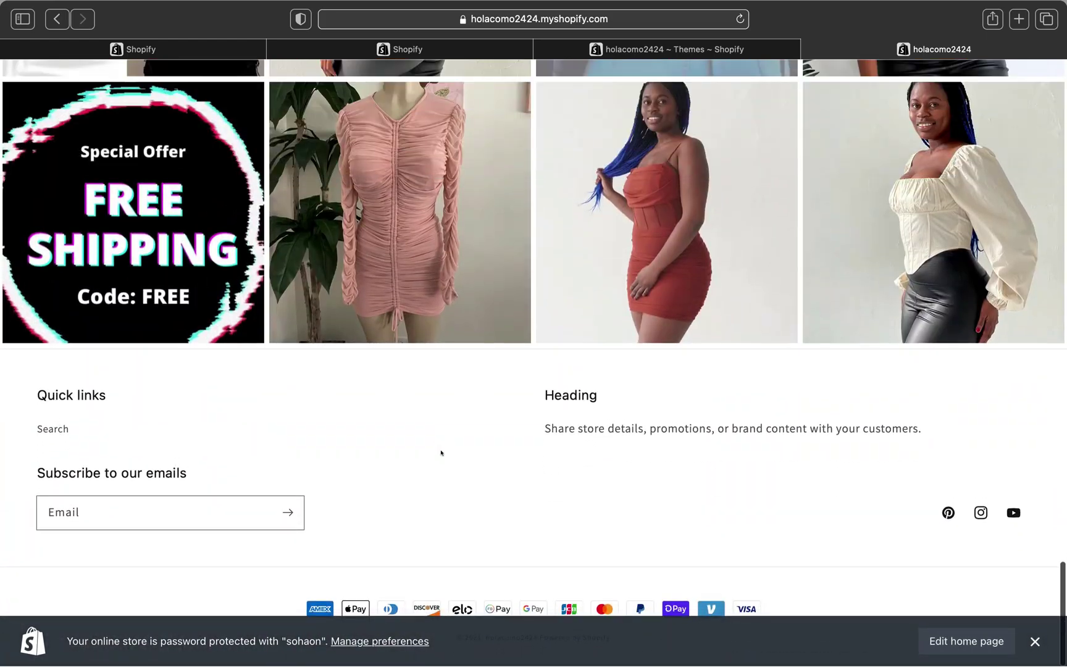
{"action": "scroll", "coordinate": [441, 449], "scroll_direction": "up", "scroll_amount": 1}
{"action": "scroll", "coordinate": [441, 448], "scroll_direction": "up", "scroll_amount": 8}
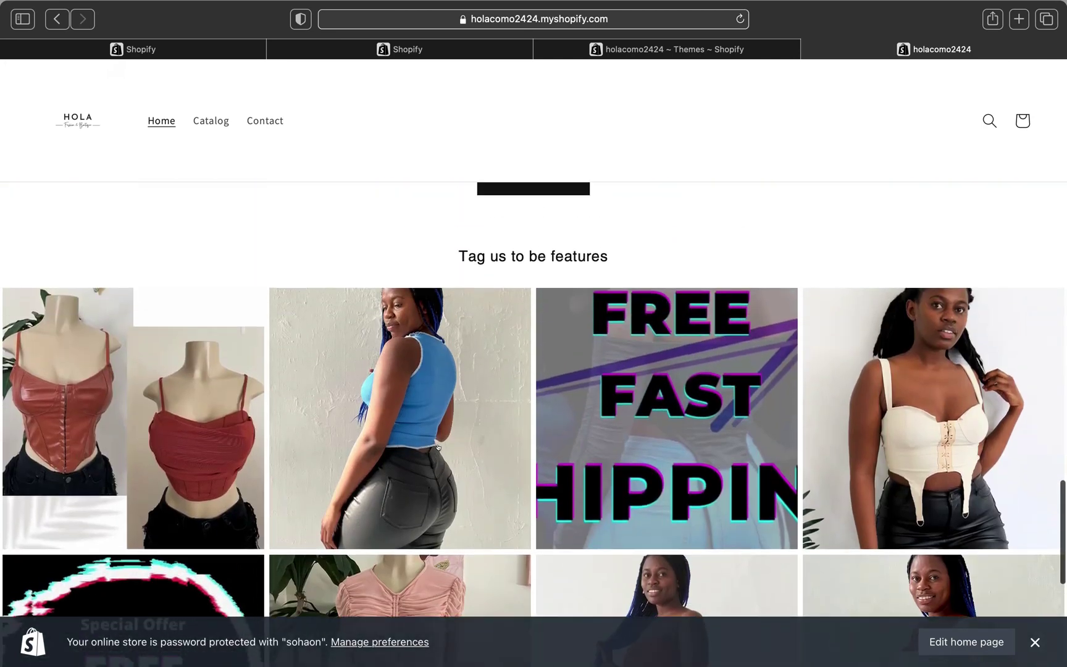
{"action": "scroll", "coordinate": [644, 362], "scroll_direction": "up", "scroll_amount": 5}
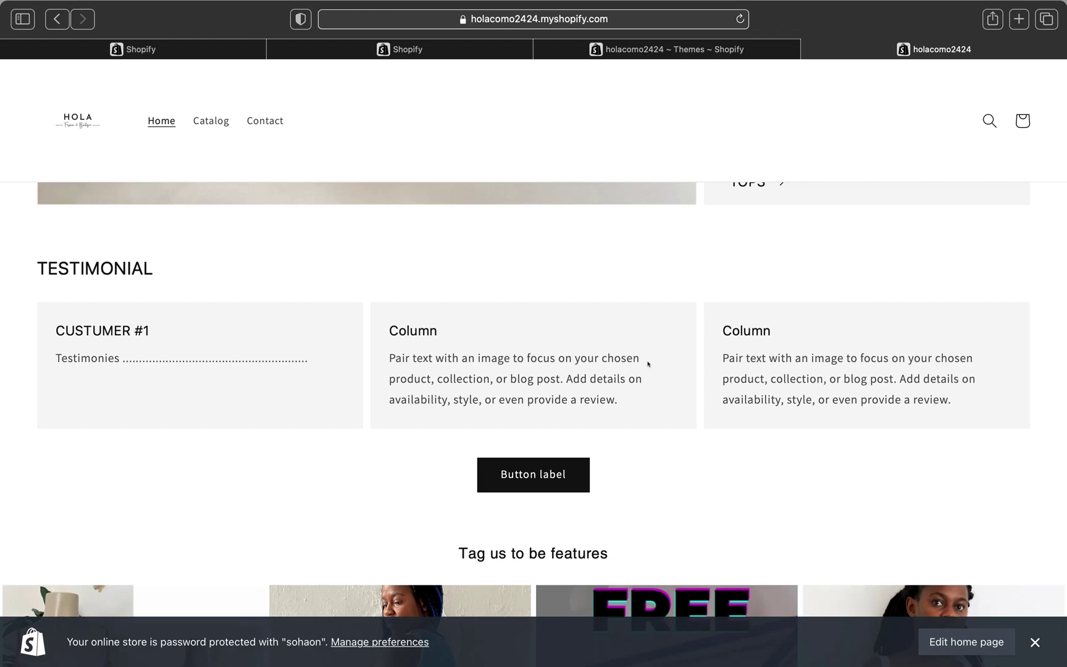
{"action": "scroll", "coordinate": [647, 363], "scroll_direction": "down", "scroll_amount": 10}
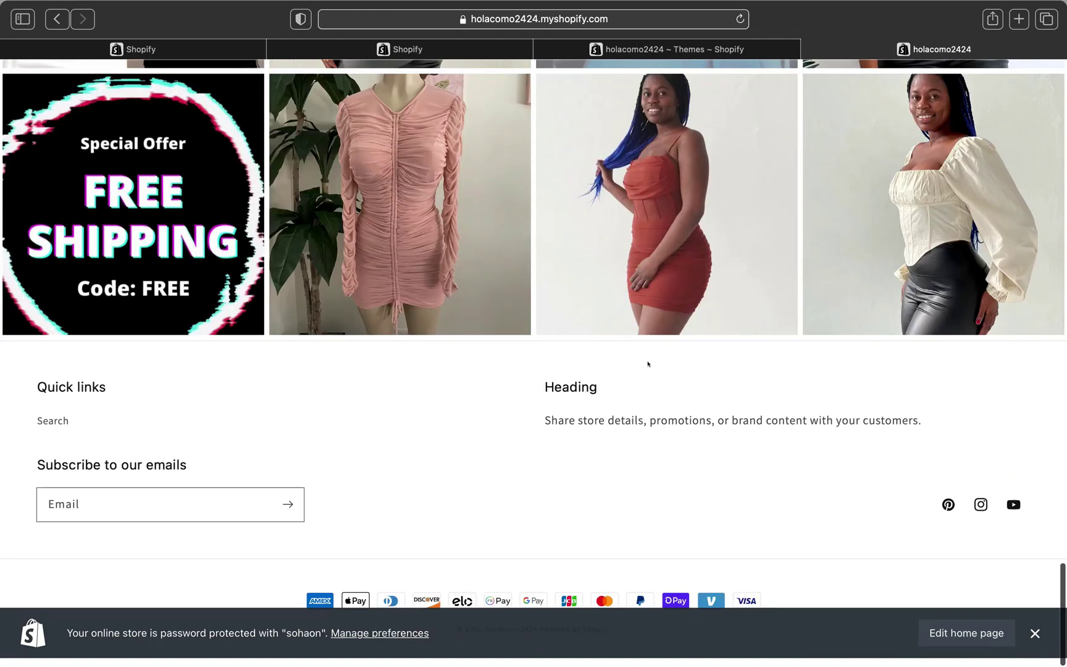
{"action": "scroll", "coordinate": [647, 363], "scroll_direction": "up", "scroll_amount": 3}
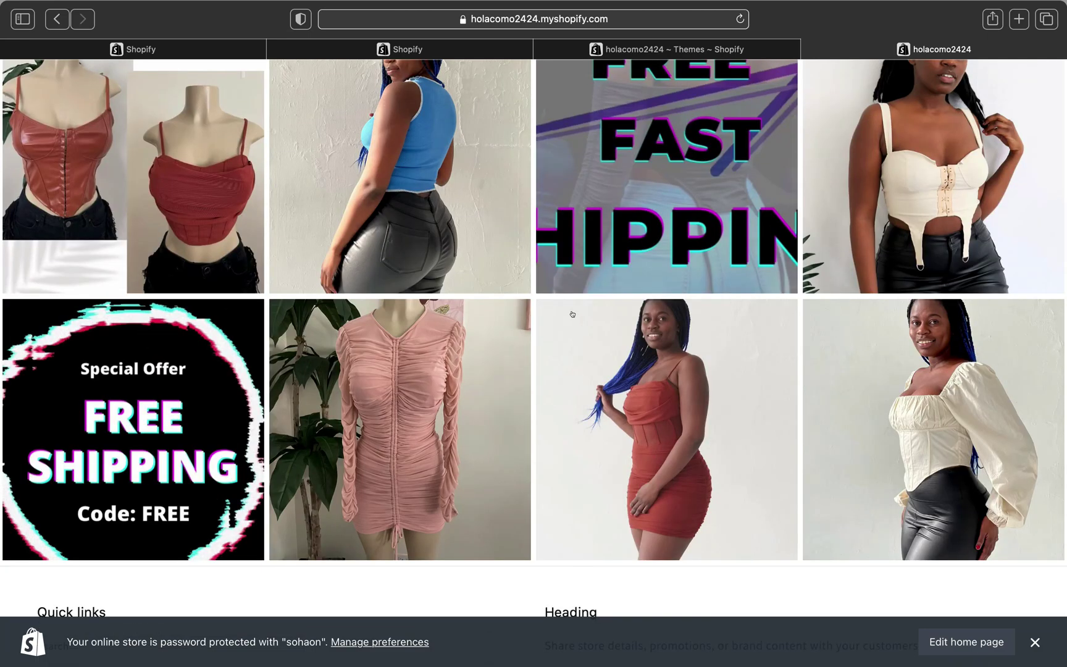
{"action": "scroll", "coordinate": [545, 252], "scroll_direction": "up", "scroll_amount": 2}
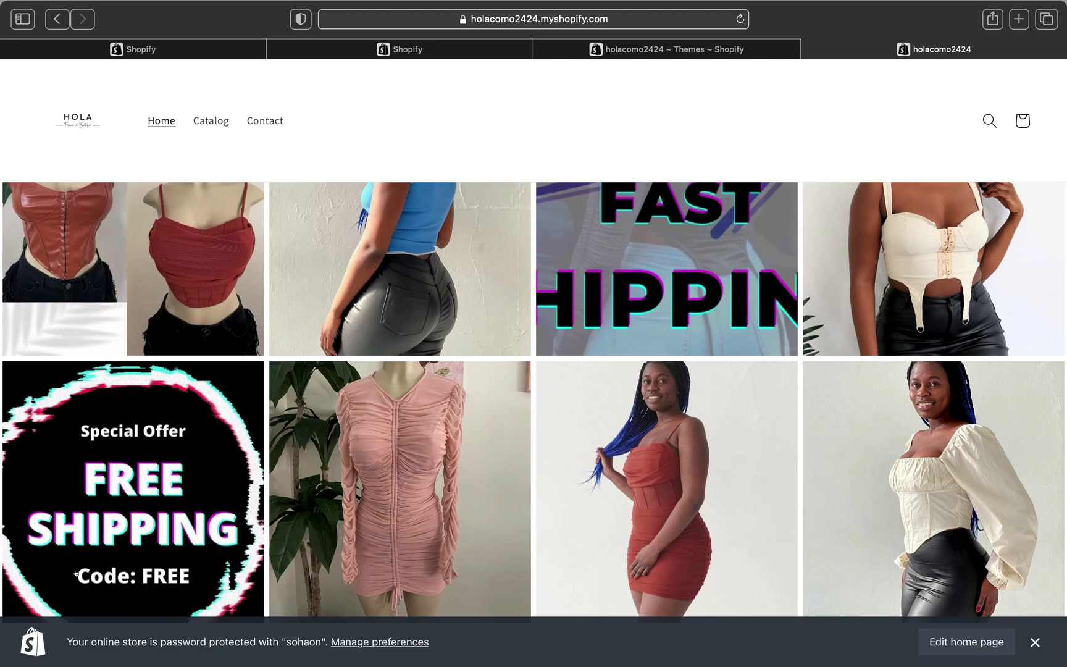
{"action": "scroll", "coordinate": [384, 485], "scroll_direction": "up", "scroll_amount": 2}
{"action": "scroll", "coordinate": [384, 485], "scroll_direction": "up", "scroll_amount": 5}
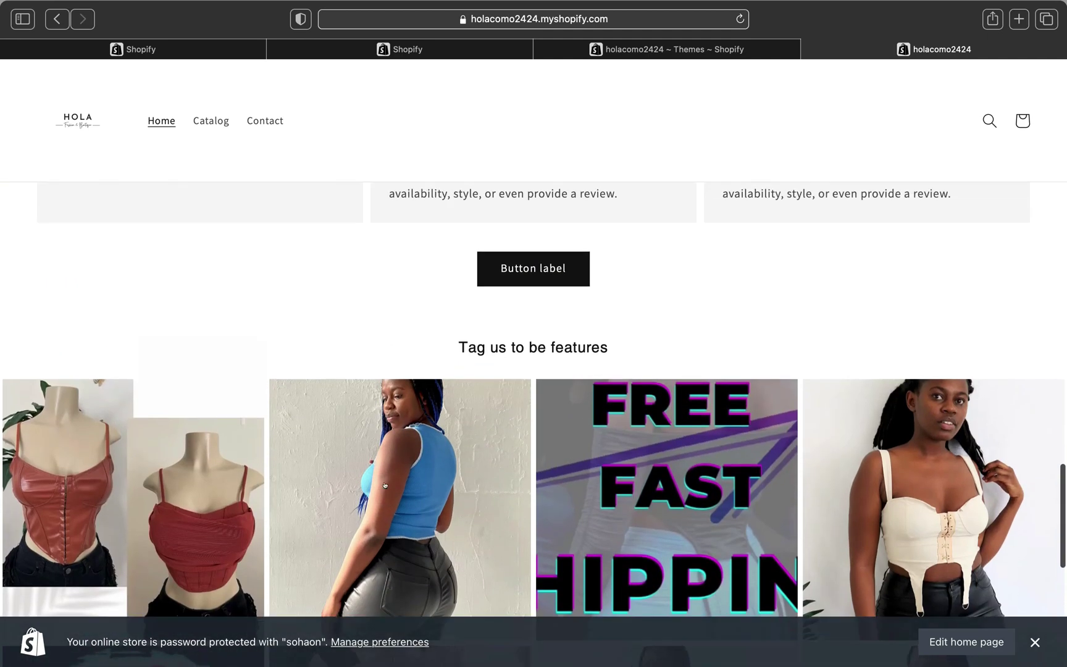
{"action": "scroll", "coordinate": [395, 435], "scroll_direction": "down", "scroll_amount": 5}
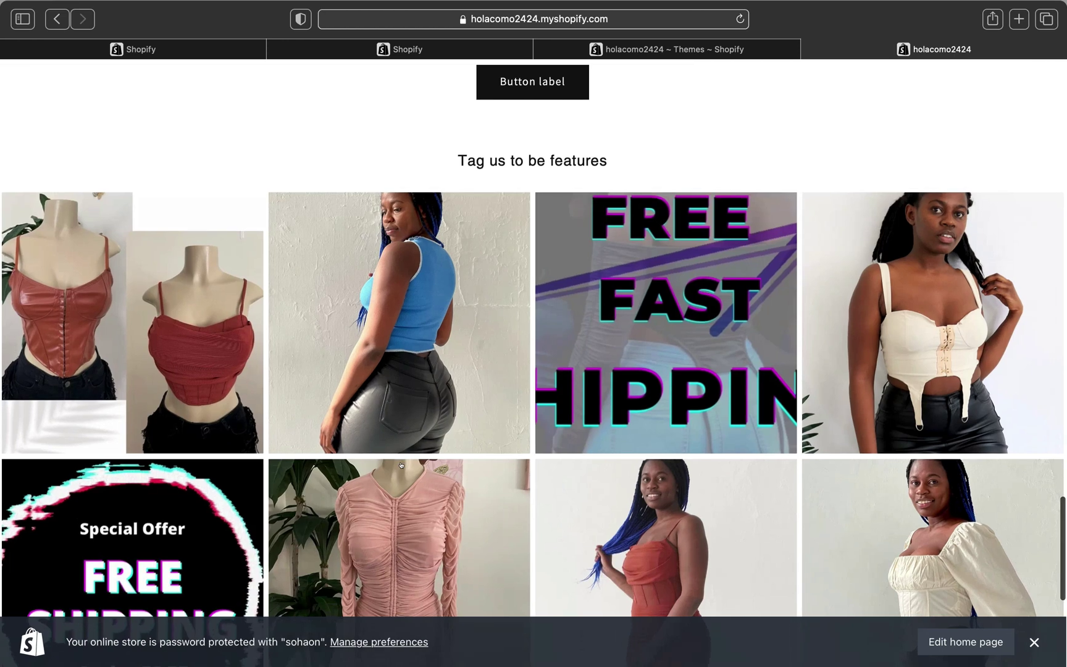
{"action": "scroll", "coordinate": [401, 465], "scroll_direction": "up", "scroll_amount": 1}
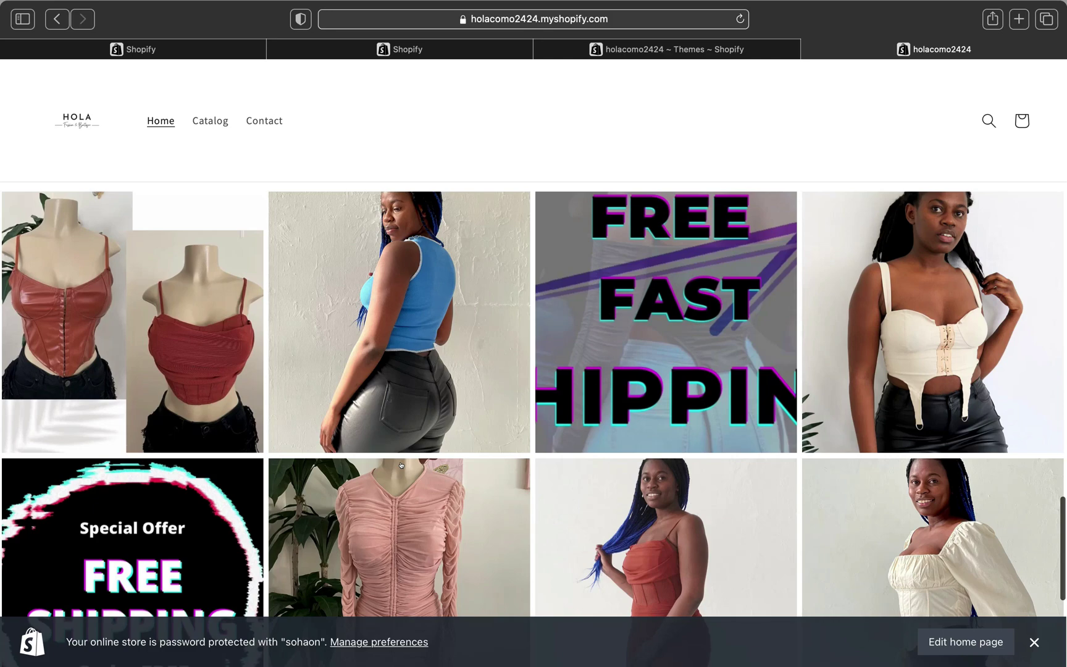
{"action": "scroll", "coordinate": [401, 465], "scroll_direction": "down", "scroll_amount": 4}
{"action": "scroll", "coordinate": [398, 457], "scroll_direction": "up", "scroll_amount": 15}
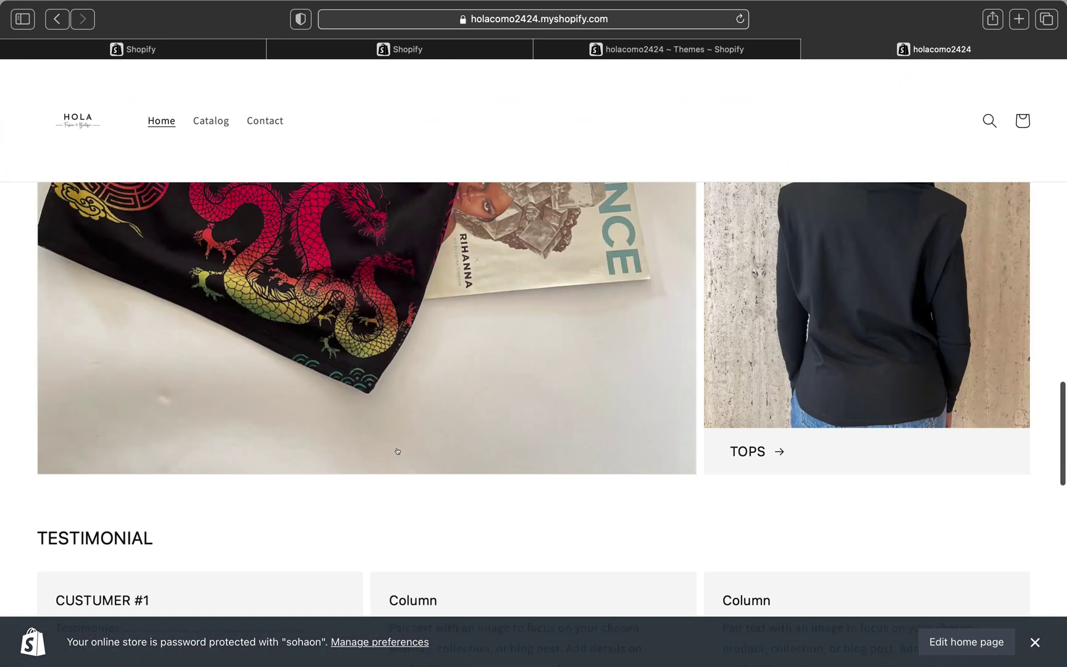
{"action": "scroll", "coordinate": [397, 451], "scroll_direction": "up", "scroll_amount": 10}
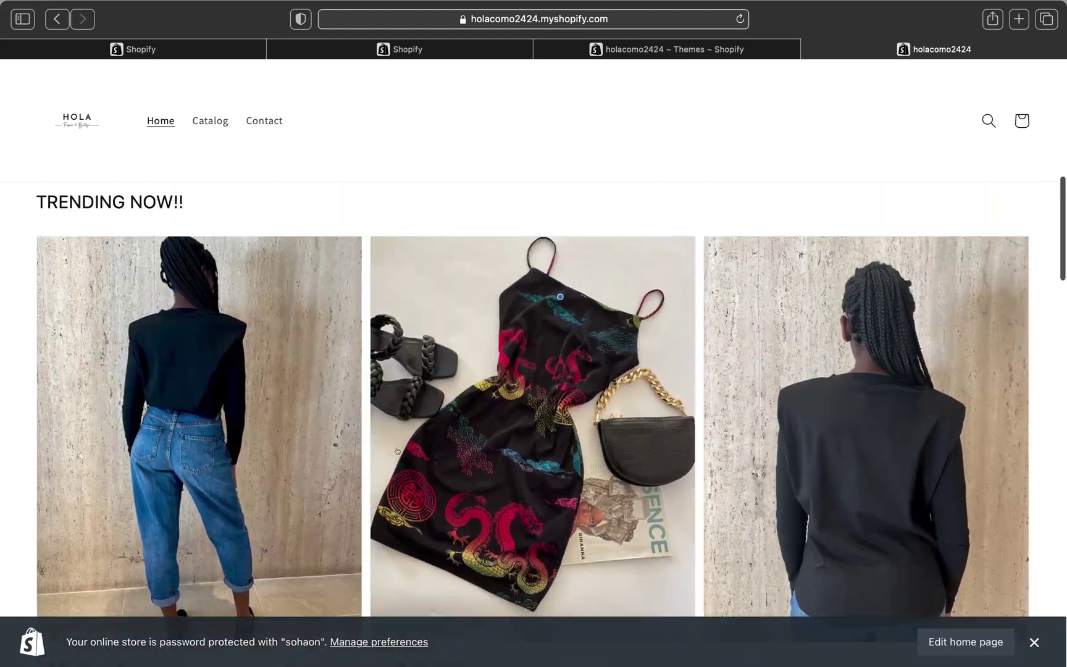
{"action": "scroll", "coordinate": [397, 451], "scroll_direction": "up", "scroll_amount": 3}
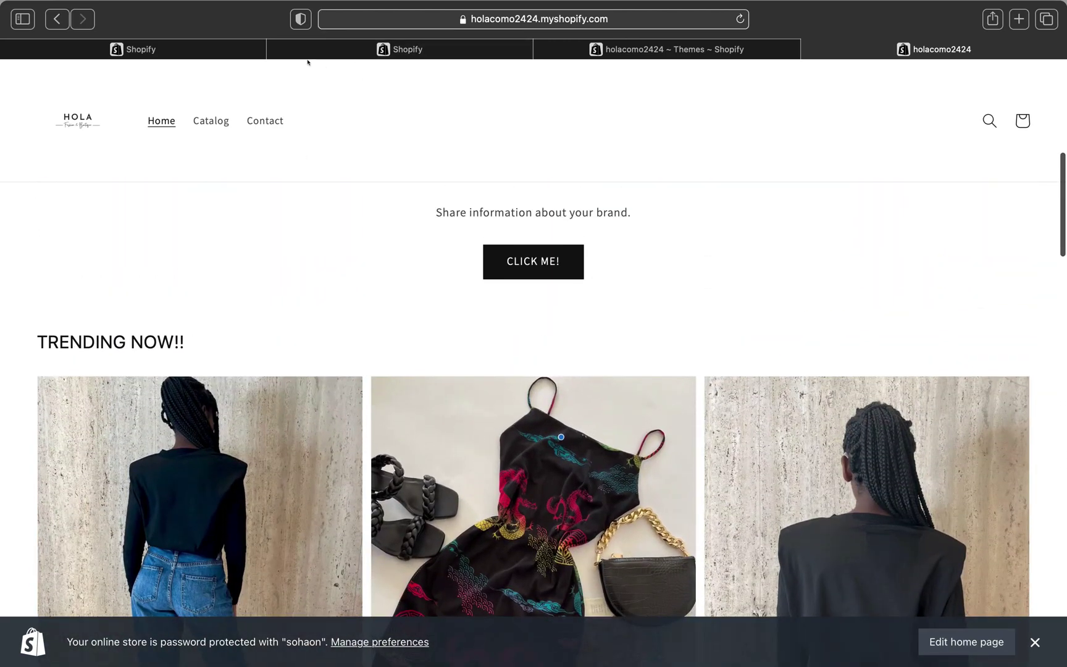
Switch back to the admin tab showing Instafeed's 2-by-4 grid feed settings.
{"action": "left_click", "coordinate": [213, 48]}
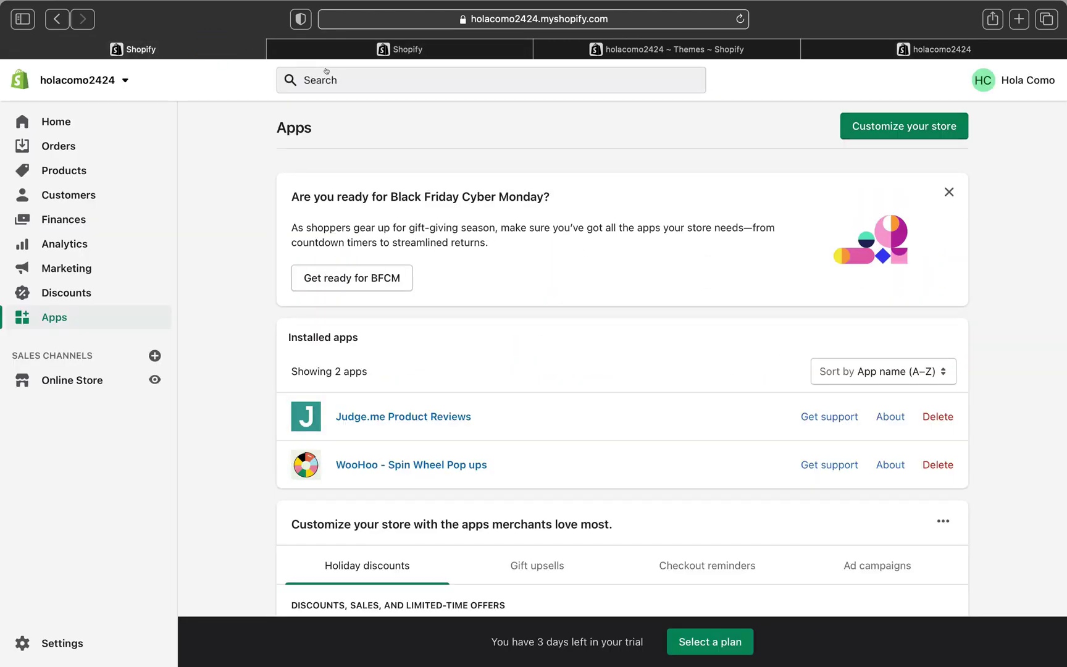
{"action": "left_click", "coordinate": [343, 50]}
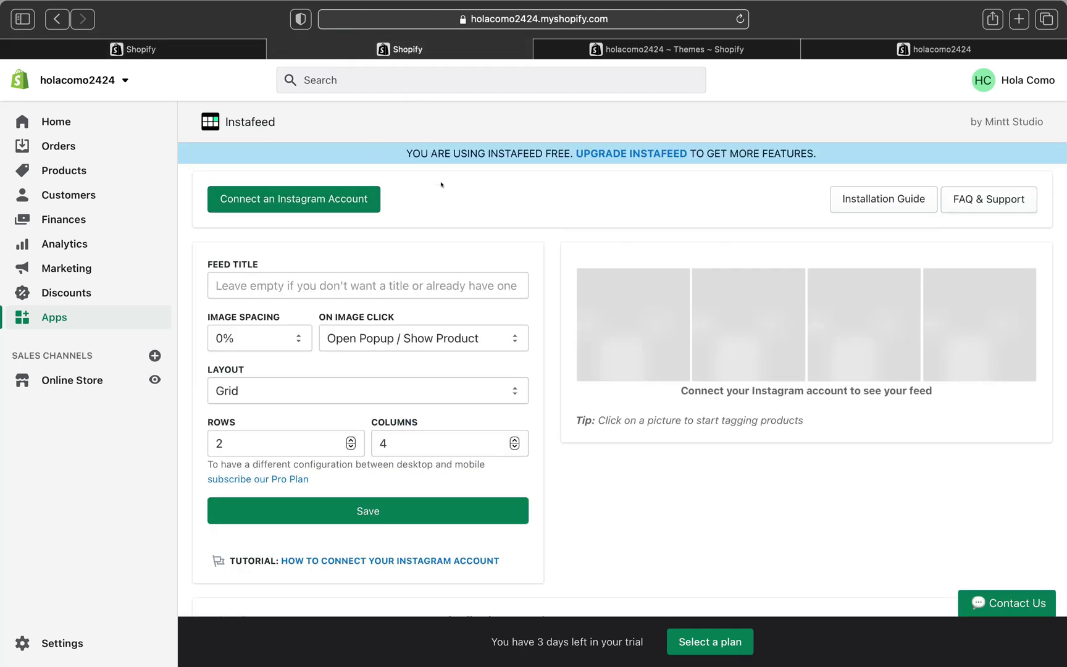